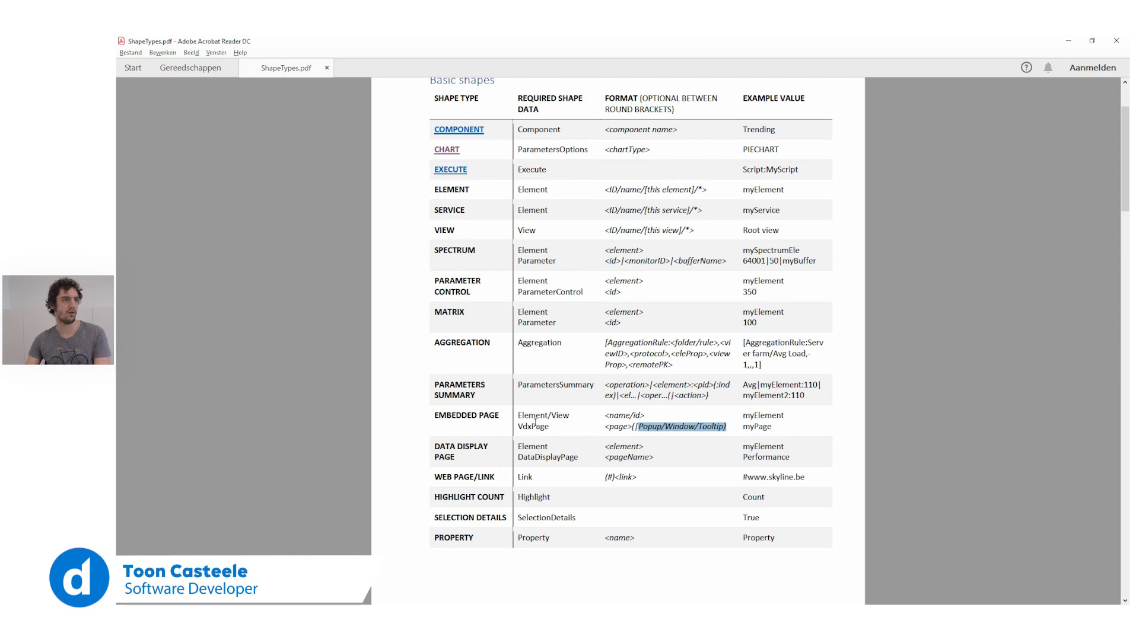
# Step: Examine the required shape data for embedded pages, data display pages, selection details, highlight count and alarms in the shape types table
pyautogui.click(546, 423)
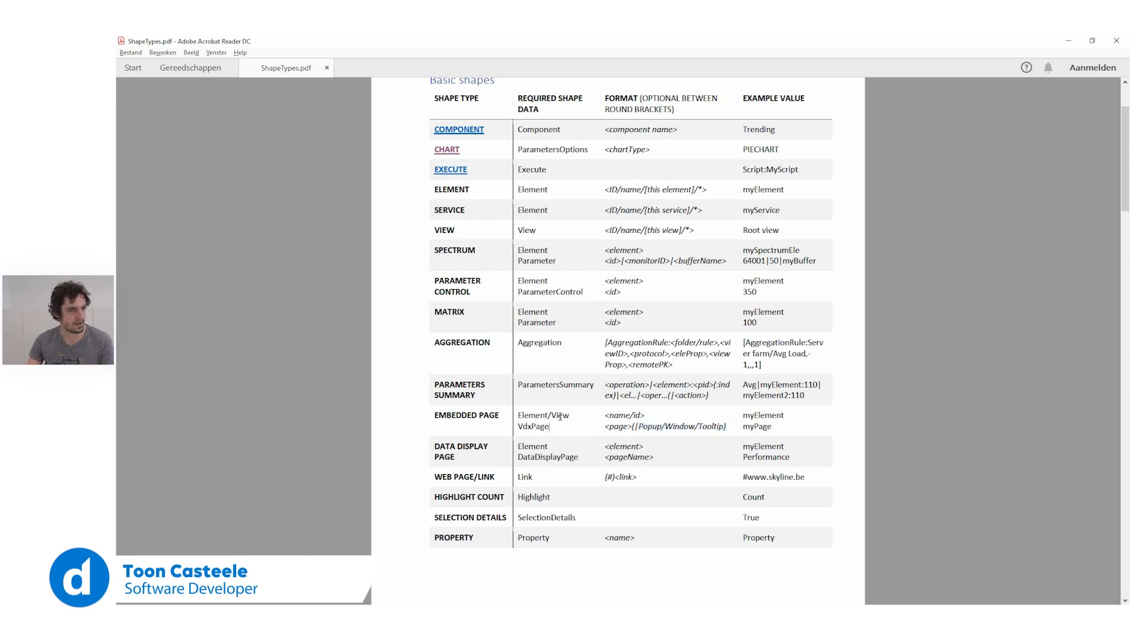
pyautogui.scroll(-1, 560, 421)
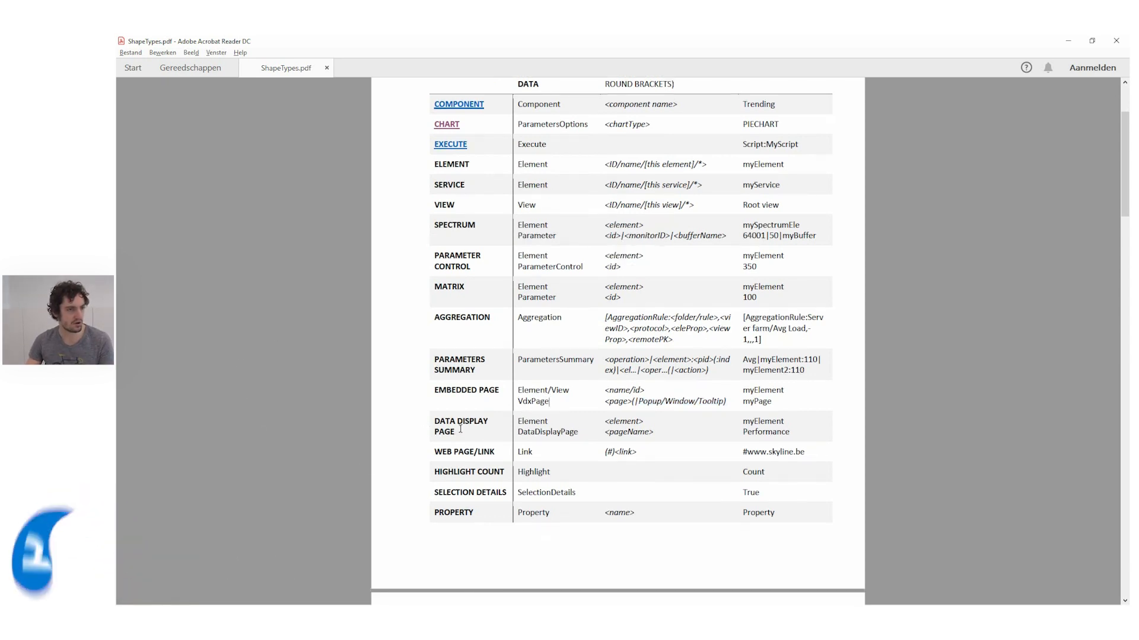
pyautogui.moveTo(518, 426); pyautogui.dragTo(578, 433)
pyautogui.click(564, 432)
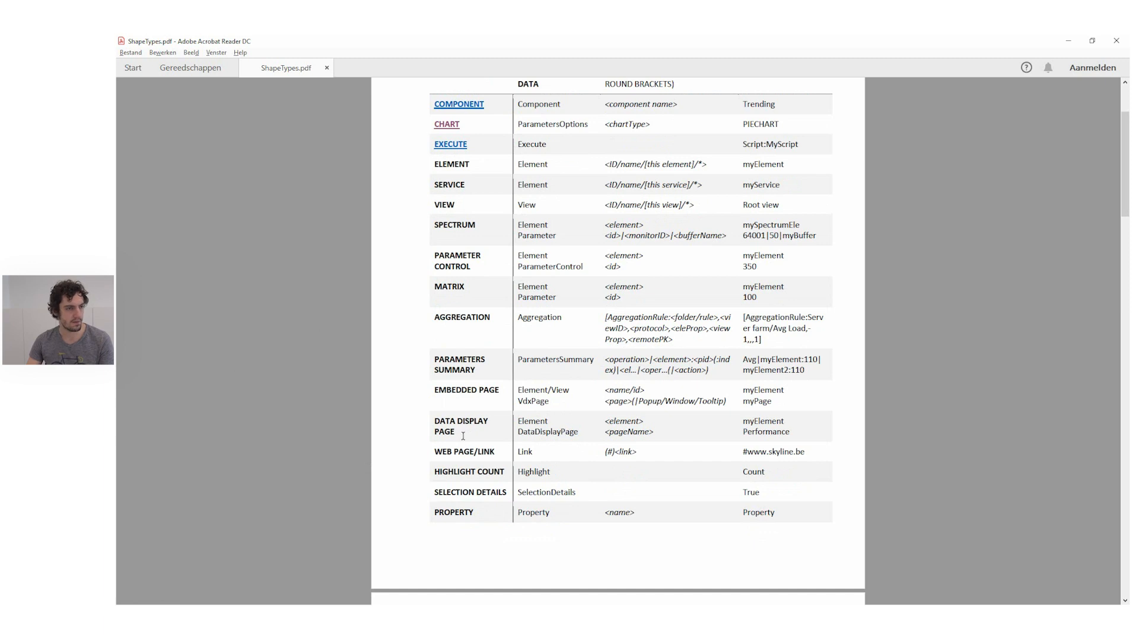
pyautogui.moveTo(513, 420); pyautogui.dragTo(577, 433)
pyautogui.click(545, 432)
pyautogui.doubleClick(545, 492)
pyautogui.doubleClick(526, 472)
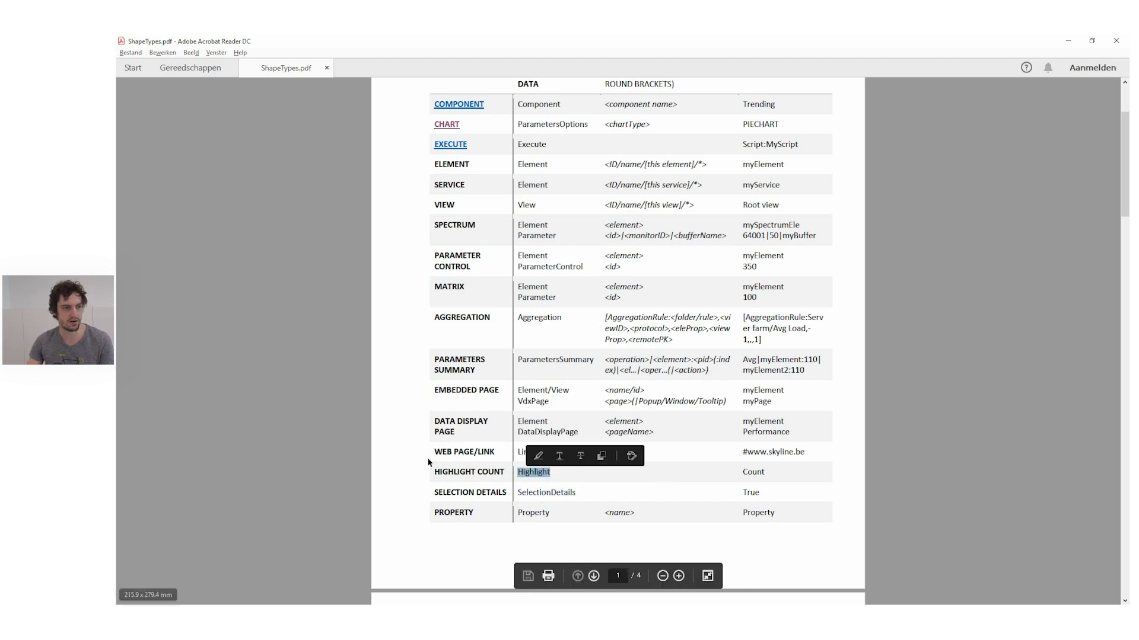
pyautogui.click(448, 468)
pyautogui.scroll(-5, 448, 468)
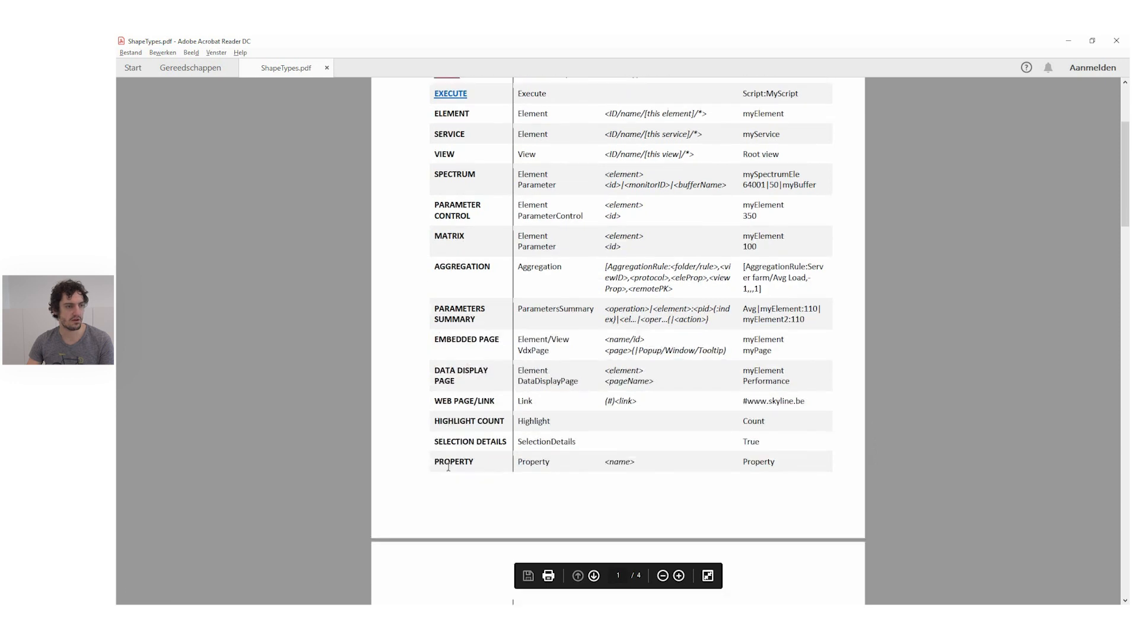
pyautogui.scroll(-1, 484, 415)
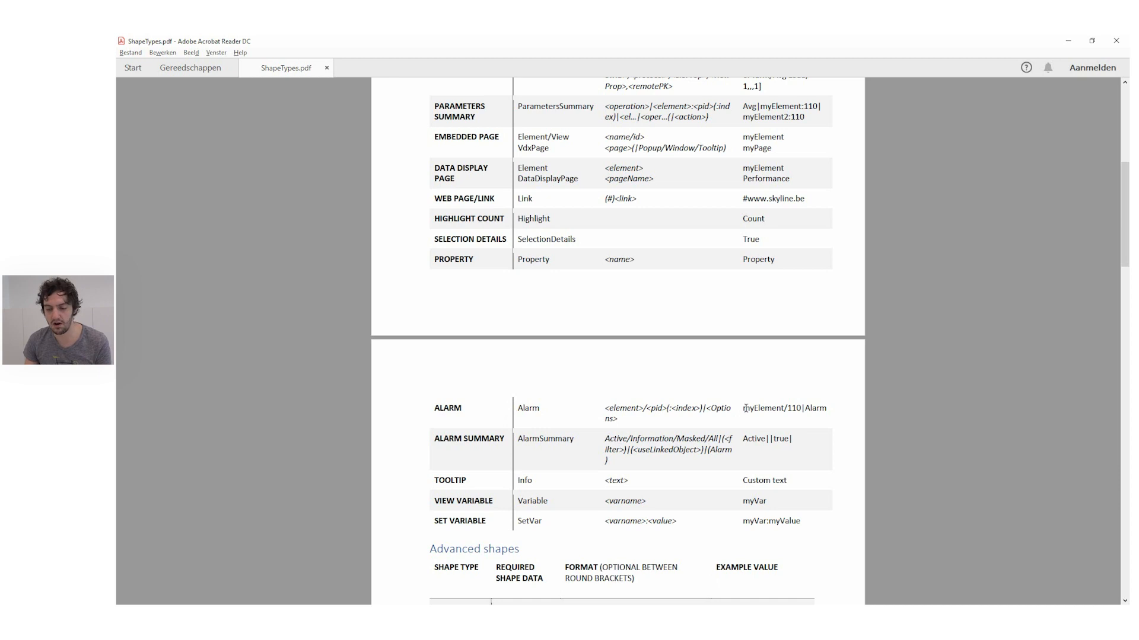
# Step: Switch to DataMiner, open the IRD 01 element under VisioTraining and set its Output Gain to 15 dBm
pyautogui.hotkey('alt', 'Tab')
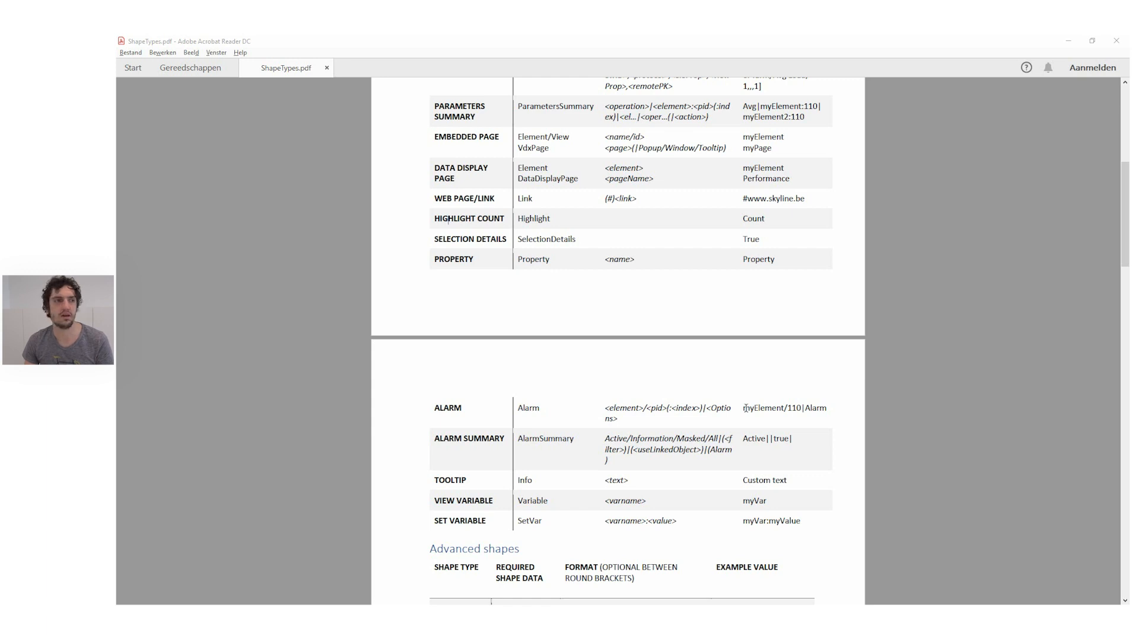
pyautogui.hotkey('alt', 'Tab')
pyautogui.click(197, 363)
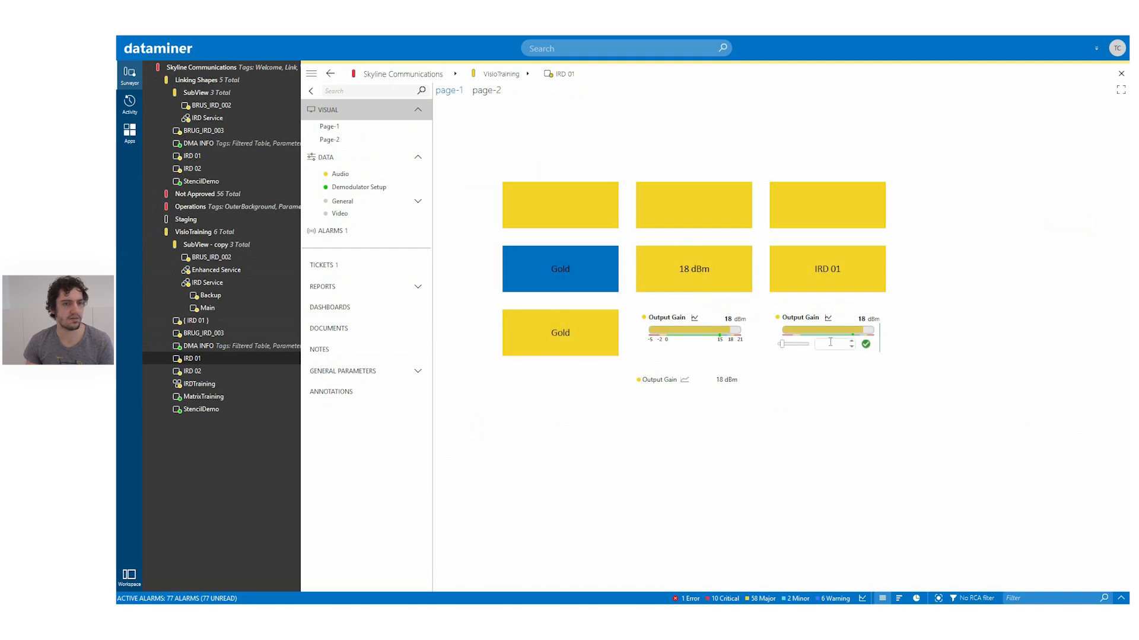
pyautogui.write('15')
pyautogui.press('Return')
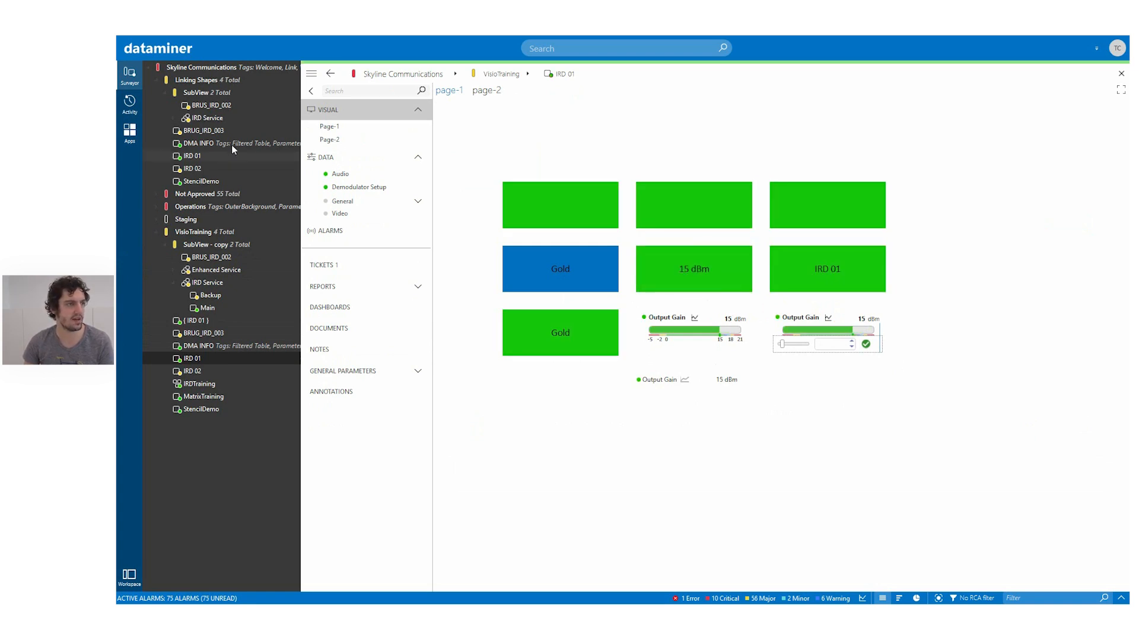
# Step: Set the Left Test Level to -96 dB in IRD 01's Audio data and return to visual Page-1
pyautogui.click(343, 174)
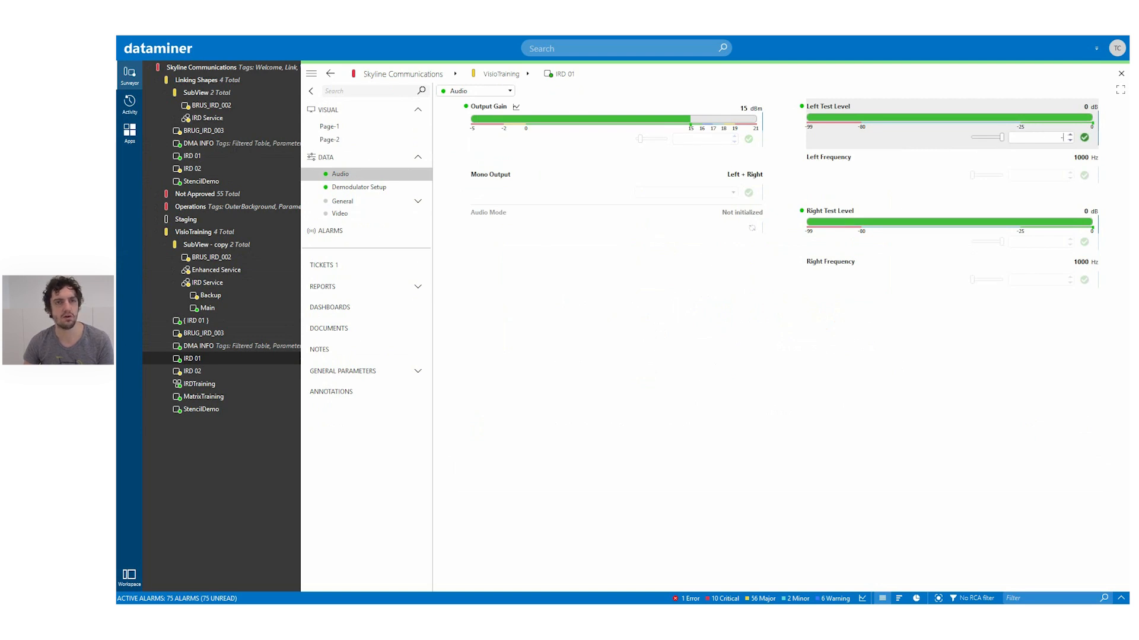
pyautogui.click(1041, 136)
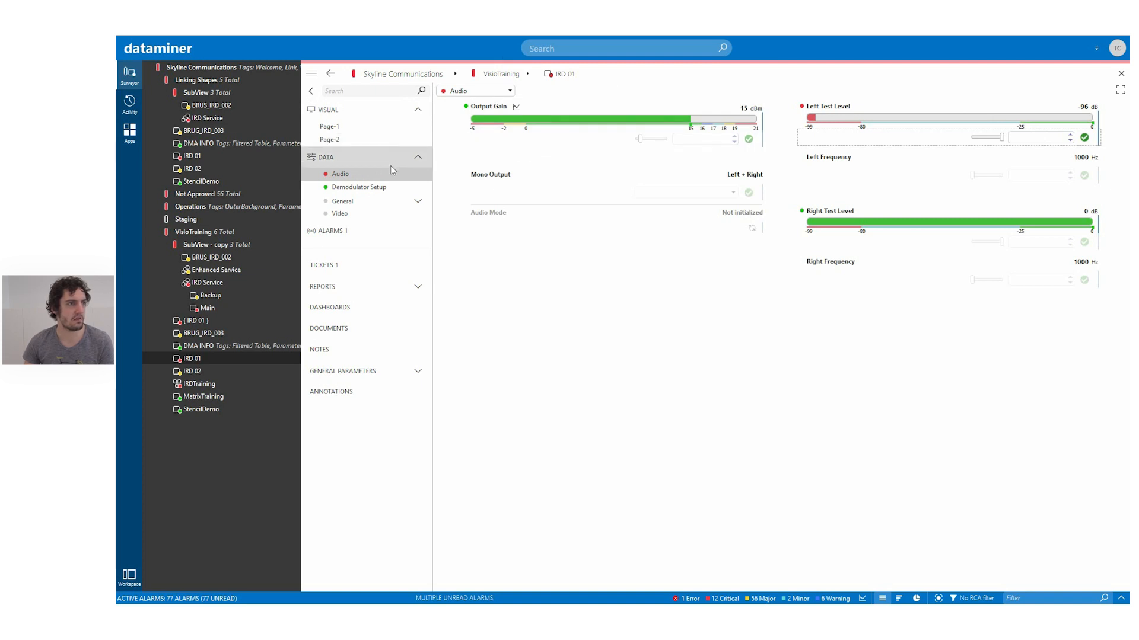
pyautogui.click(338, 132)
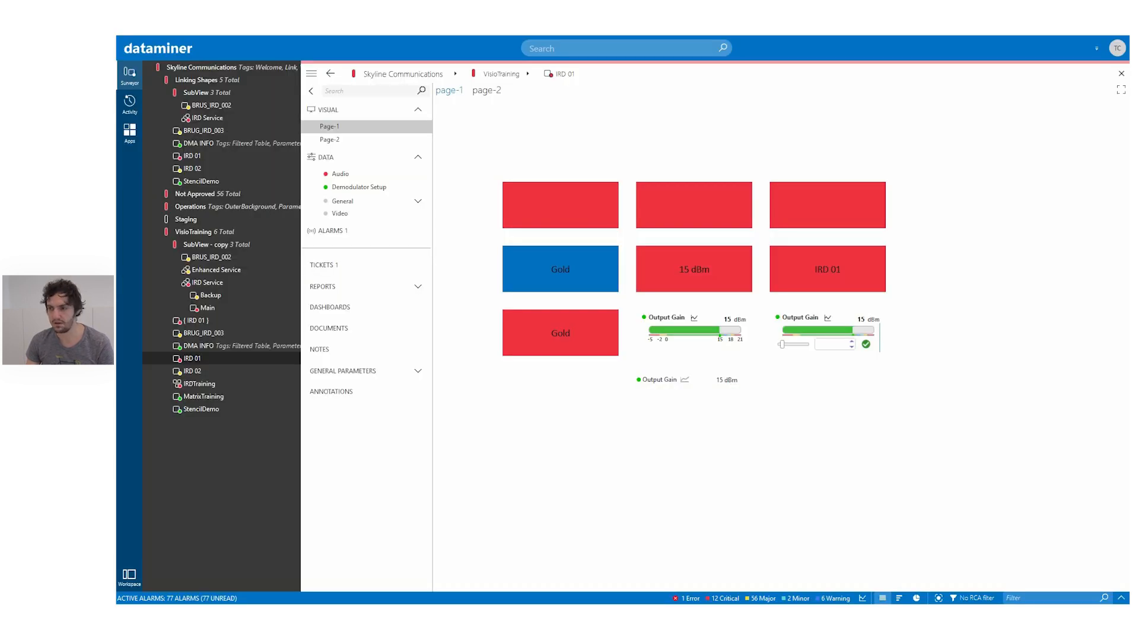
# Step: Switch to Visio's Philips DVS3810.vsdx drawing and place a copy of the Parameter 176 shape below the lowest shape in the middle column
pyautogui.hotkey('alt', 'Tab')
pyautogui.click(1120, 598)
pyautogui.click(1067, 549)
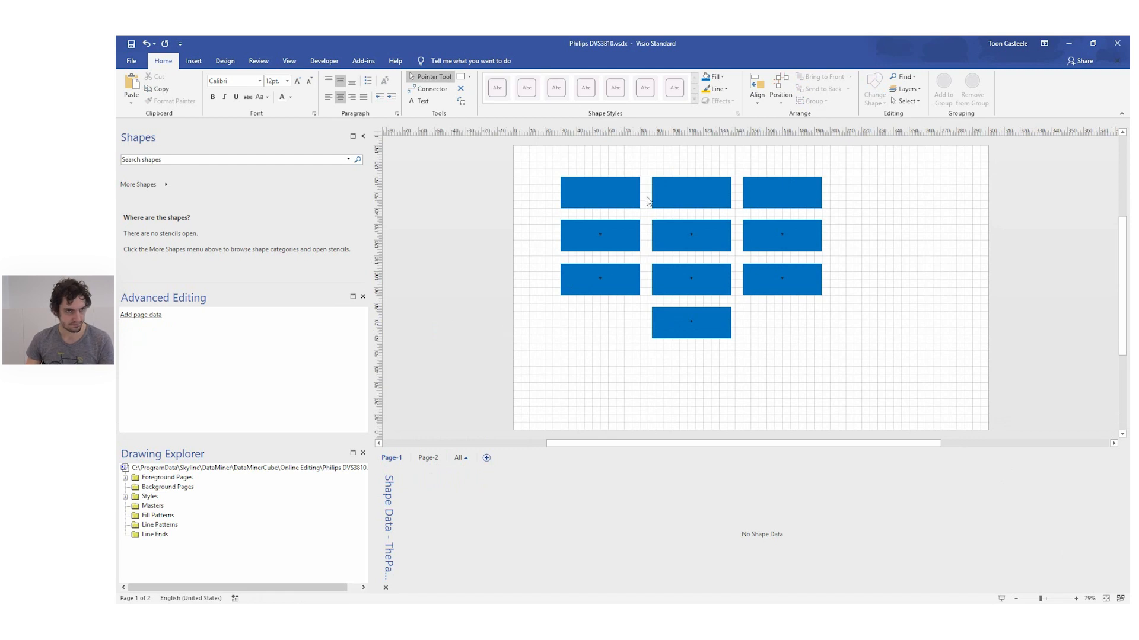
pyautogui.click(780, 292)
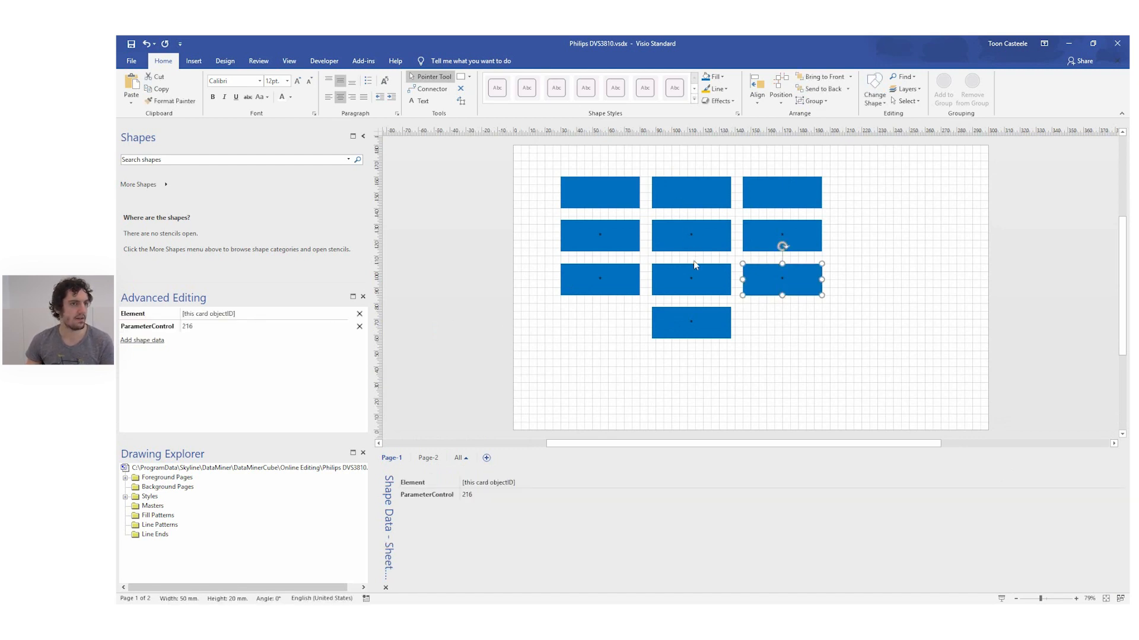
pyautogui.click(676, 232)
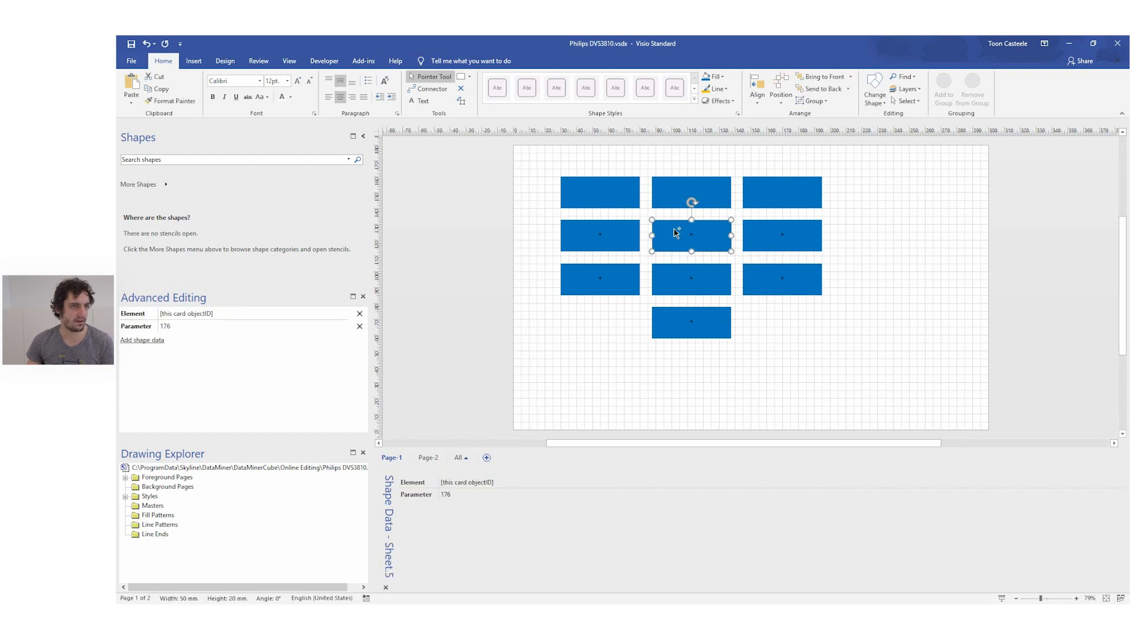
pyautogui.moveTo(676, 232); pyautogui.dragTo(674, 360)
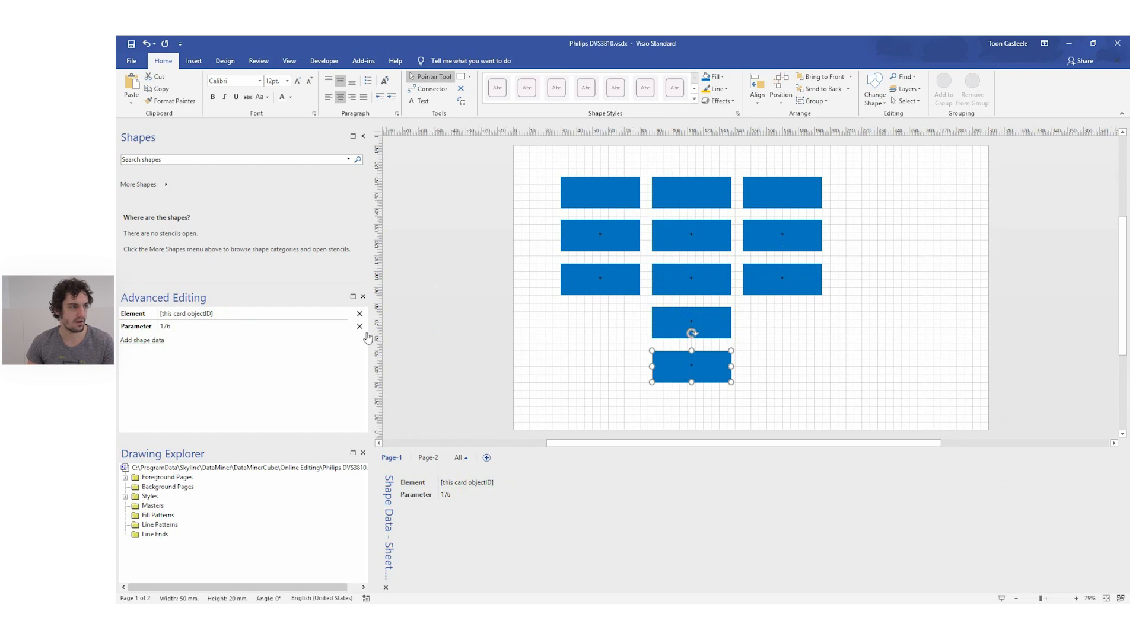
# Step: Set the copied shape's Parameter data to 176|Alarm
pyautogui.click(184, 328)
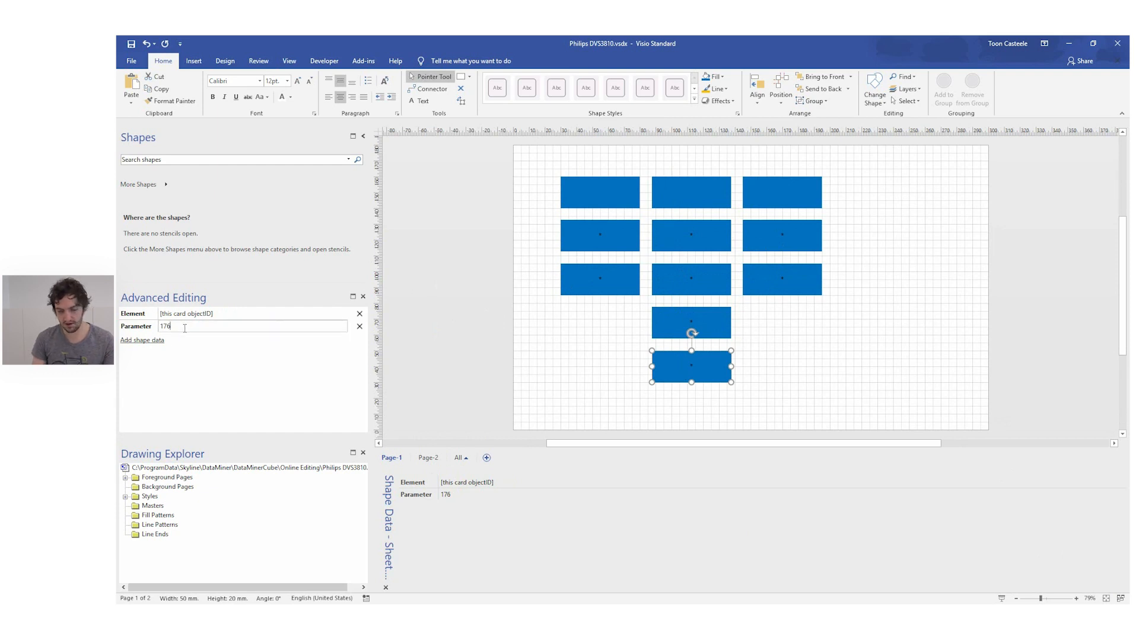
pyautogui.write('|Alarm')
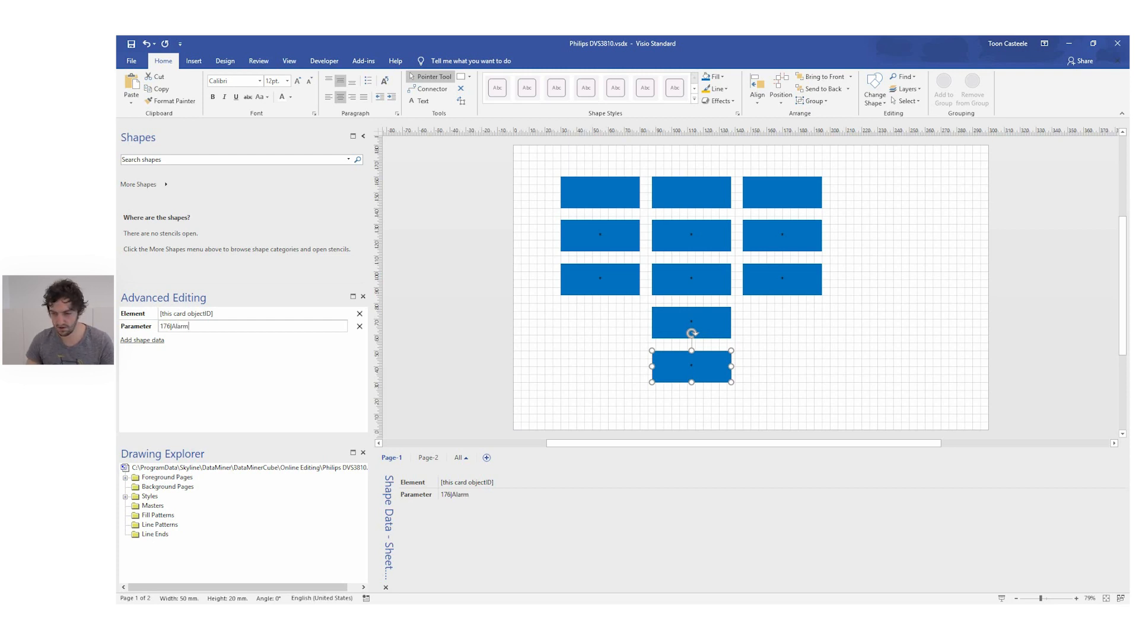
pyautogui.moveTo(198, 327); pyautogui.dragTo(171, 327)
pyautogui.click(140, 326)
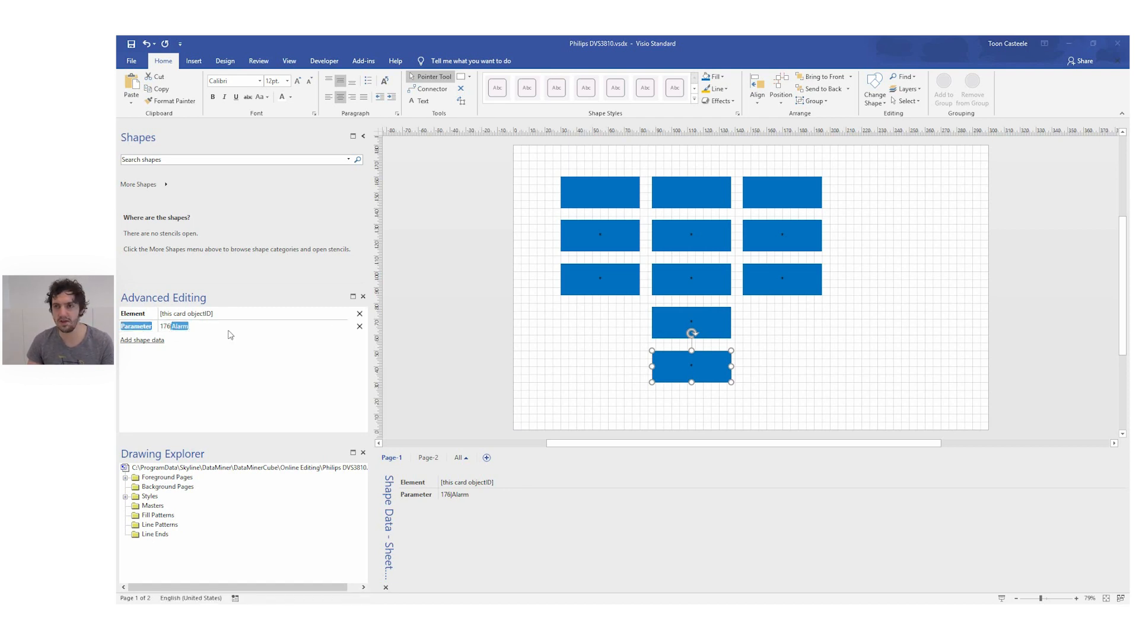
# Step: Consult the Alarm row in ShapeTypes.pdf, rename the copied shape's Element data field to Alarm and remove its Parameter field in Visio
pyautogui.hotkey('alt', 'Tab')
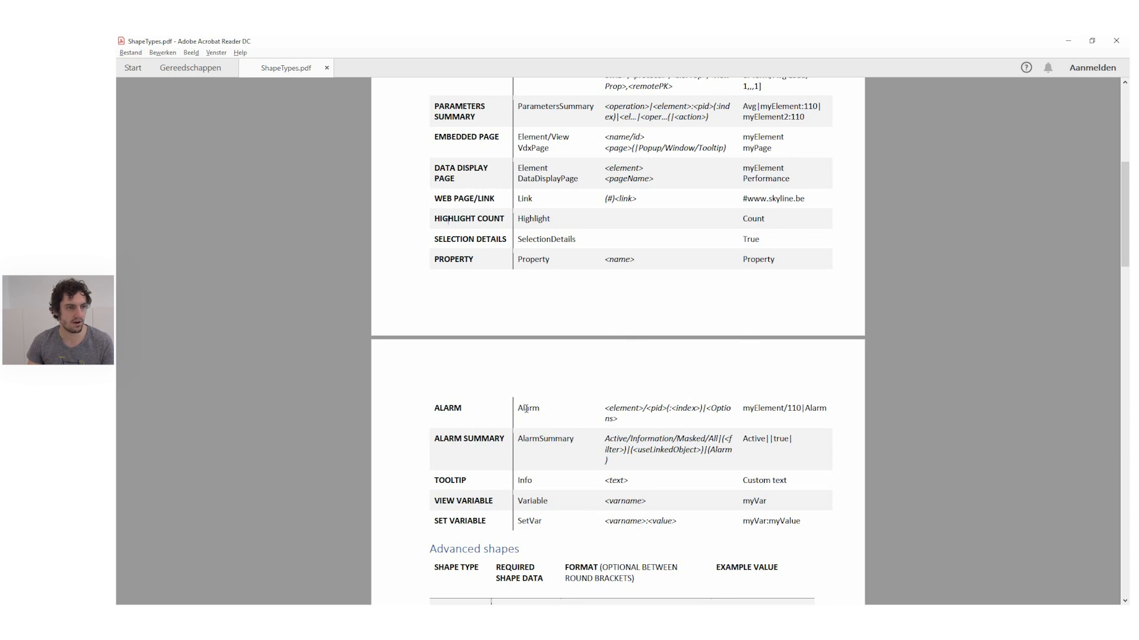
pyautogui.hotkey('alt', 'Tab')
pyautogui.click(191, 330)
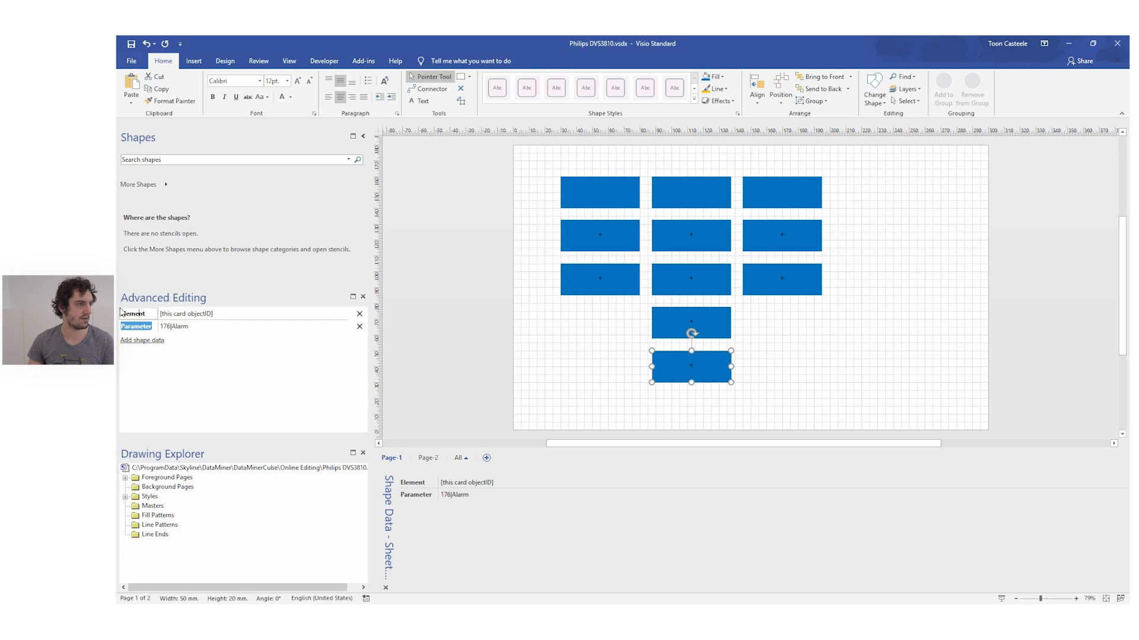
pyautogui.write('Alarm')
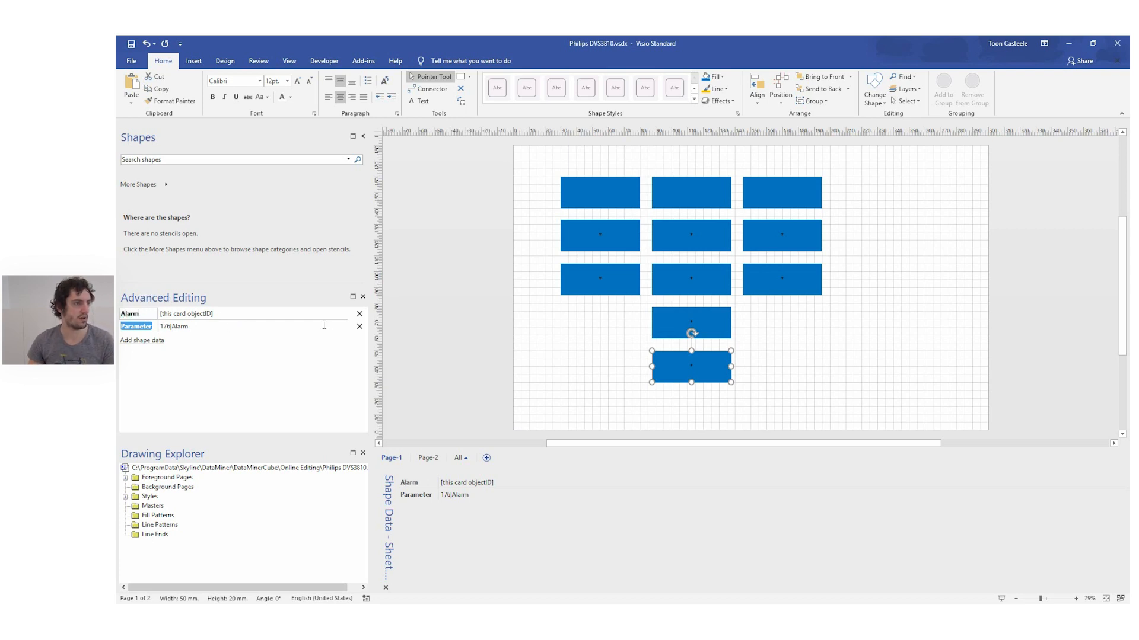
pyautogui.click(360, 326)
# Step: Set the copied shape's Alarm data value to IRD 01/176|Alarm
pyautogui.click(242, 314)
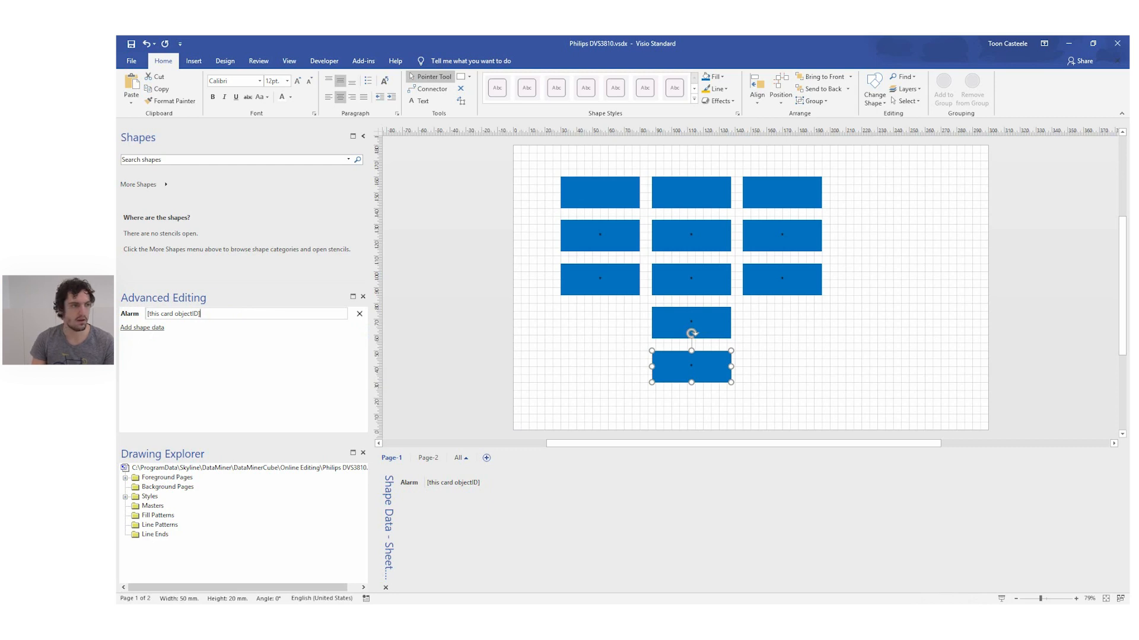
pyautogui.write('/176')
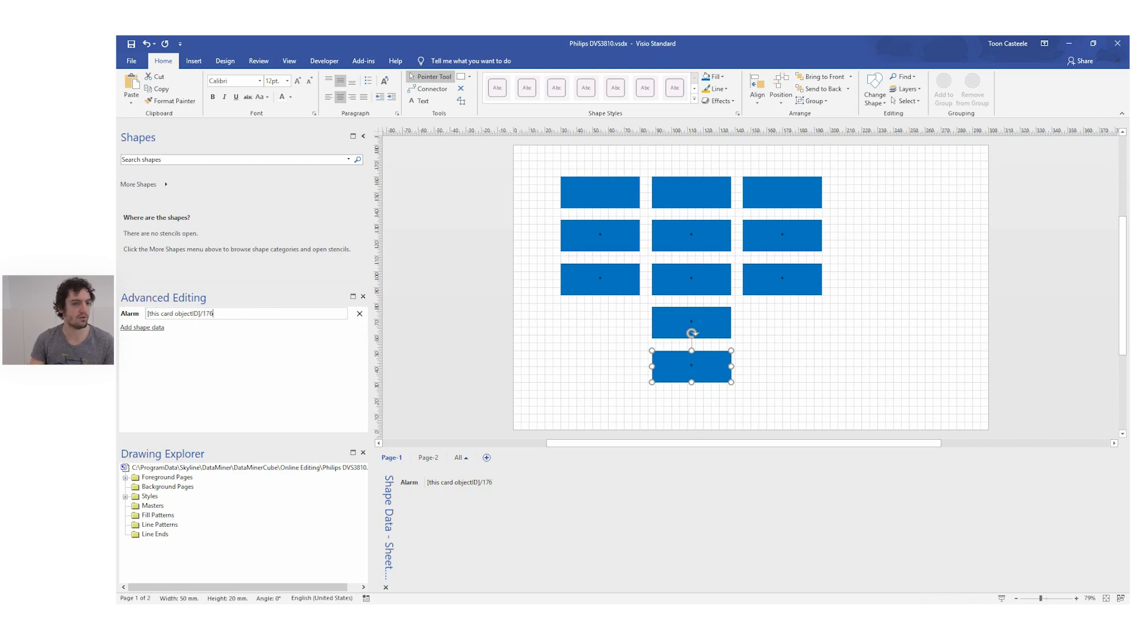
pyautogui.moveTo(202, 313); pyautogui.dragTo(148, 313)
pyautogui.write('IRD 0')
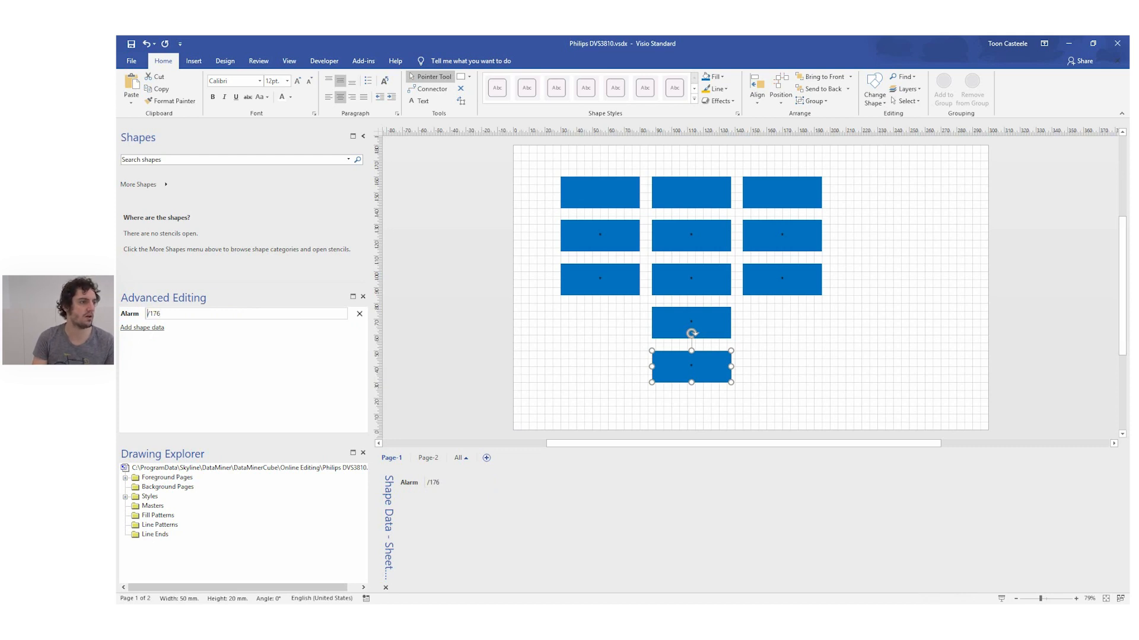
pyautogui.write('1')
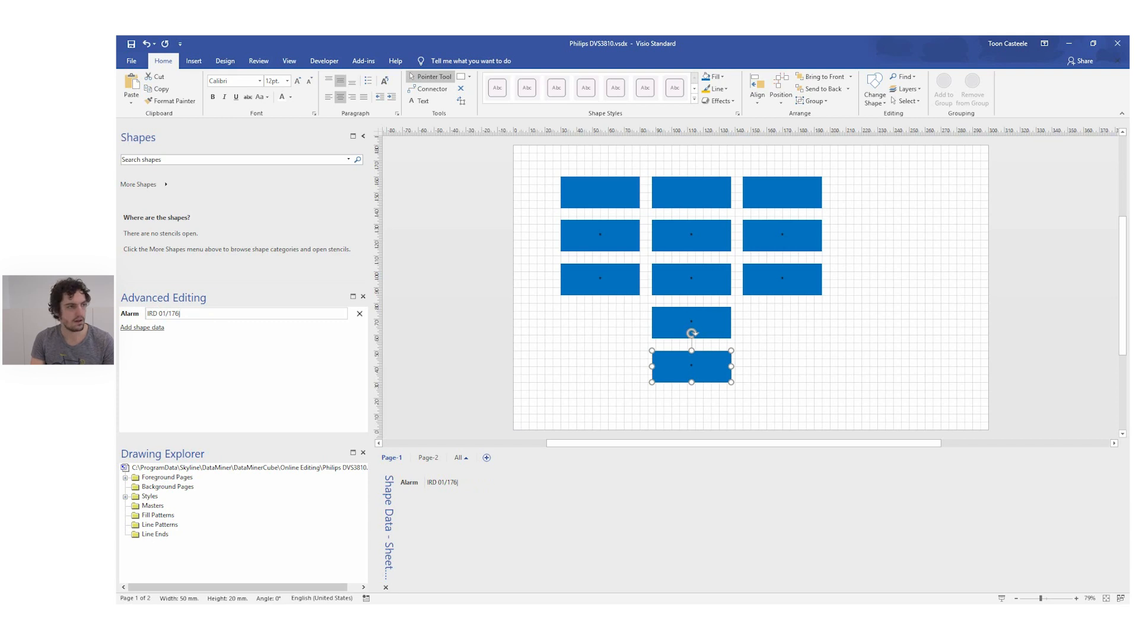
pyautogui.write('larm')
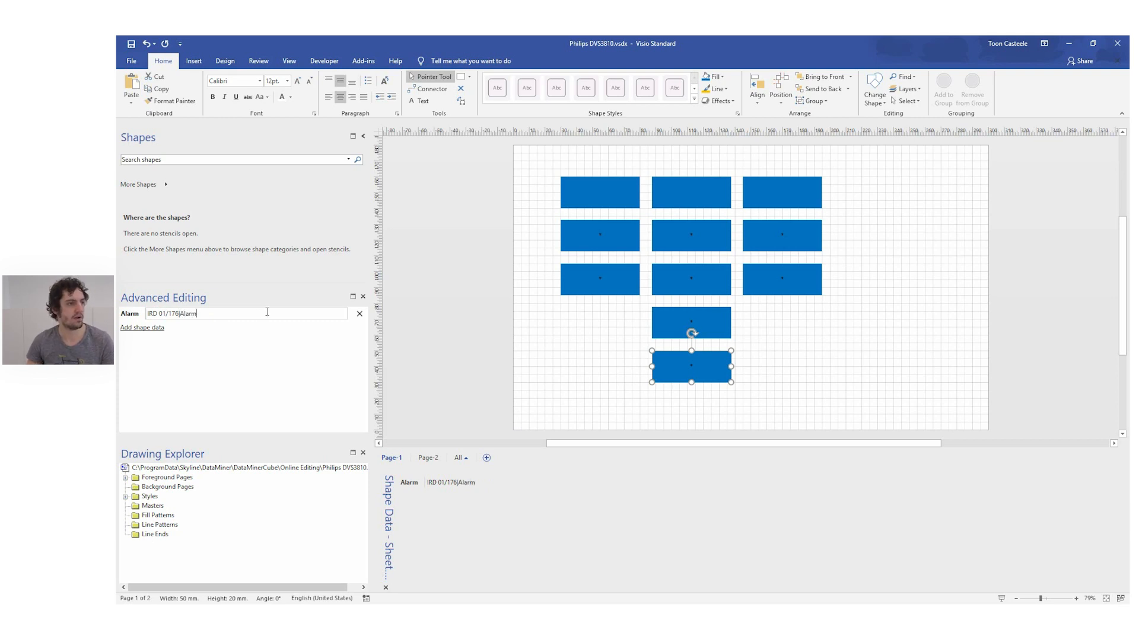
pyautogui.click(420, 308)
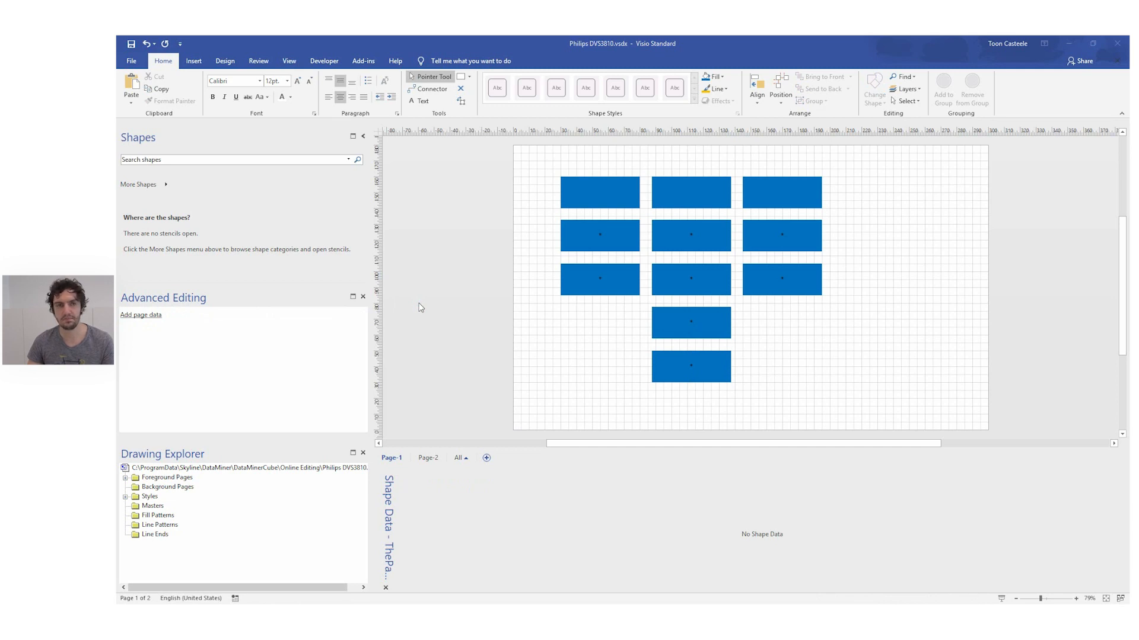
# Step: Switch to DataMiner and set IRD 01's Output Gain to 18 dBm on the visual page
pyautogui.hotkey('alt', 'Tab')
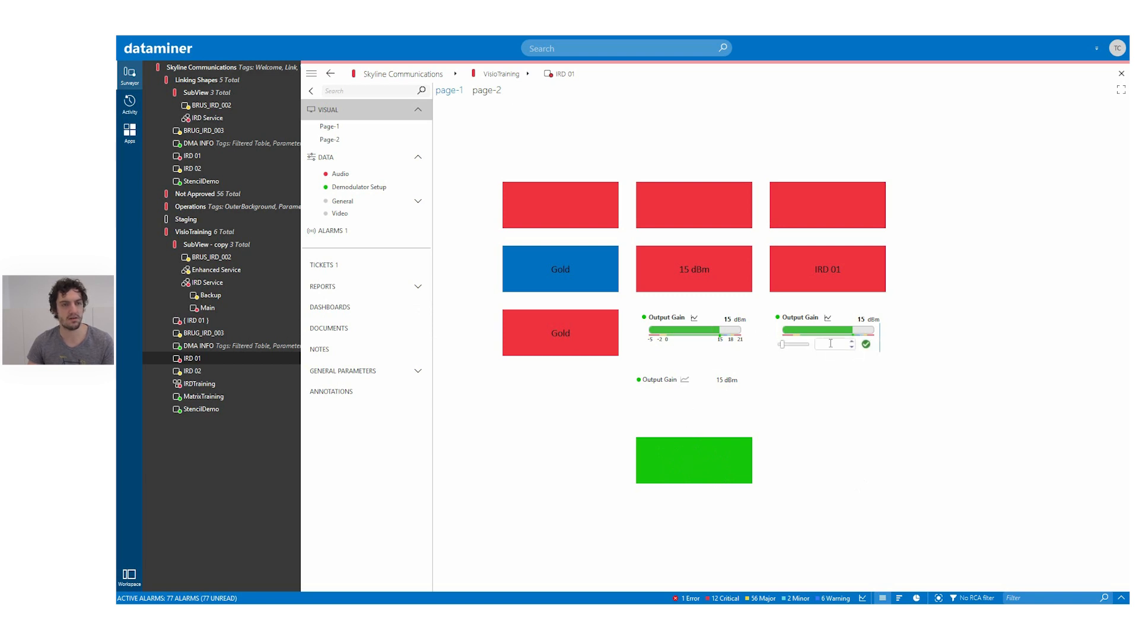
pyautogui.write('20')
pyautogui.press('Return')
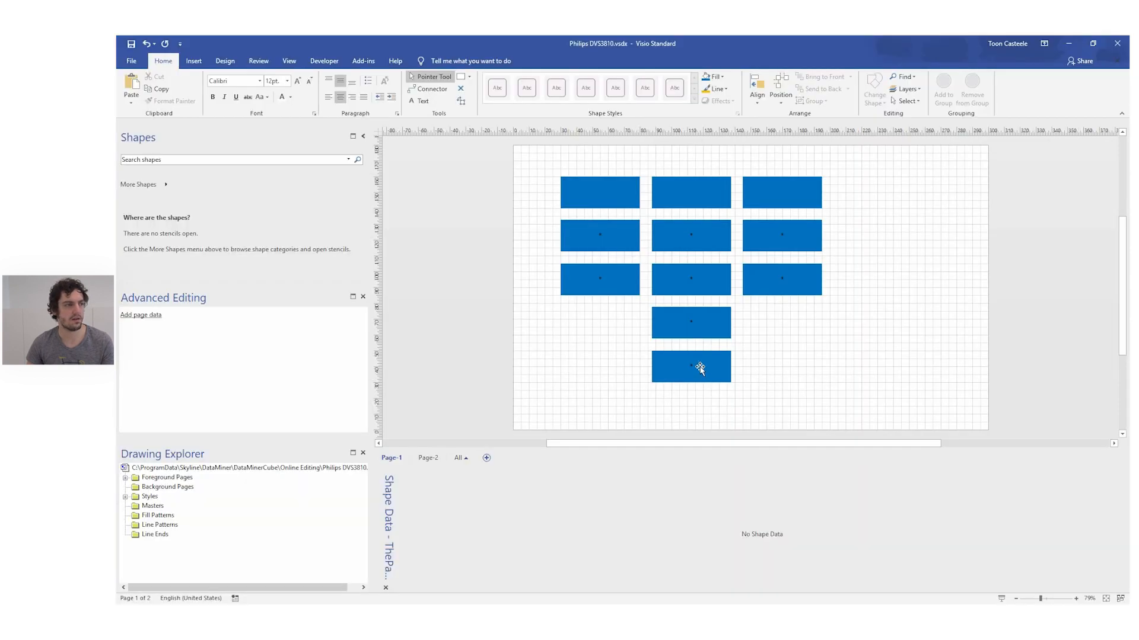
# Step: Check the new shape's Alarm data in Visio and bring up the View_10030.vsdx drawing before returning to DataMiner
pyautogui.click(698, 367)
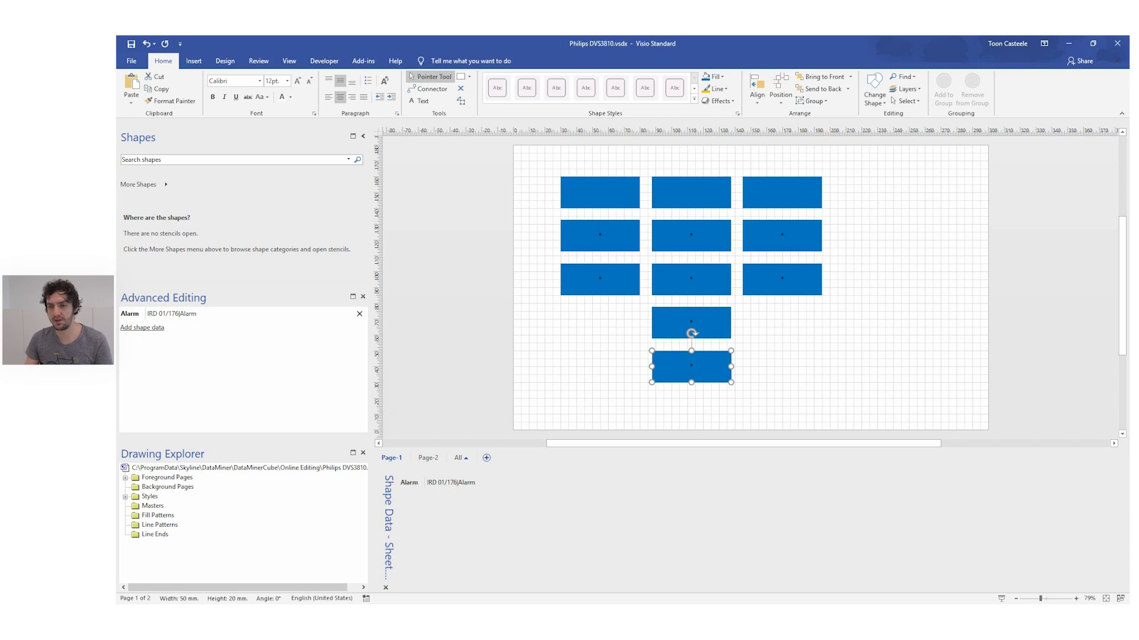
pyautogui.hotkey('alt', 'Tab')
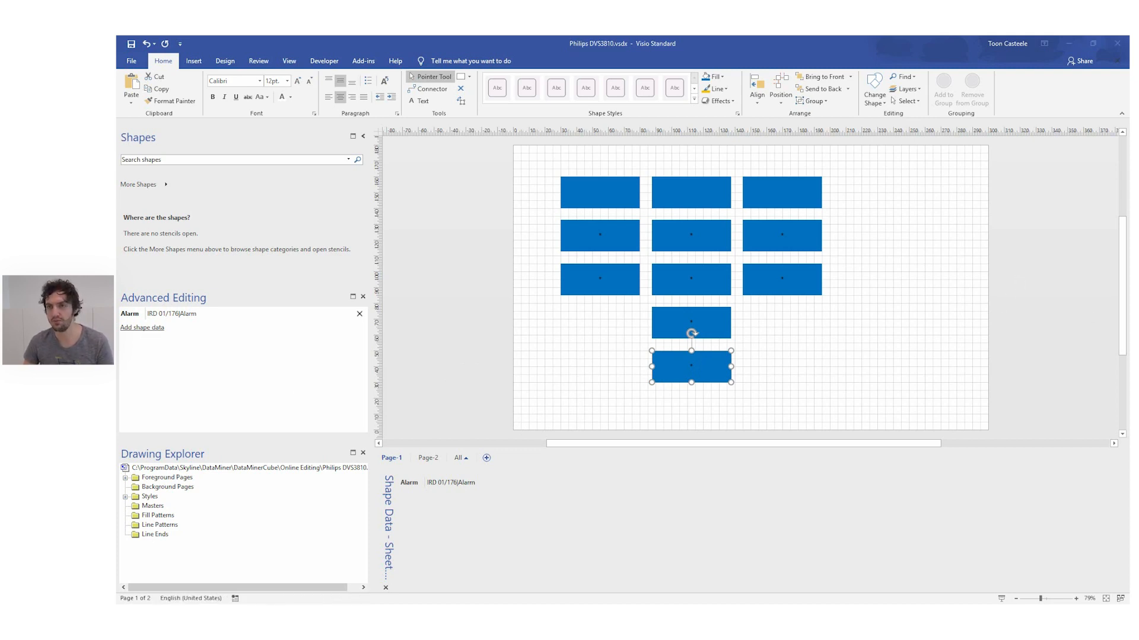
pyautogui.click(1119, 598)
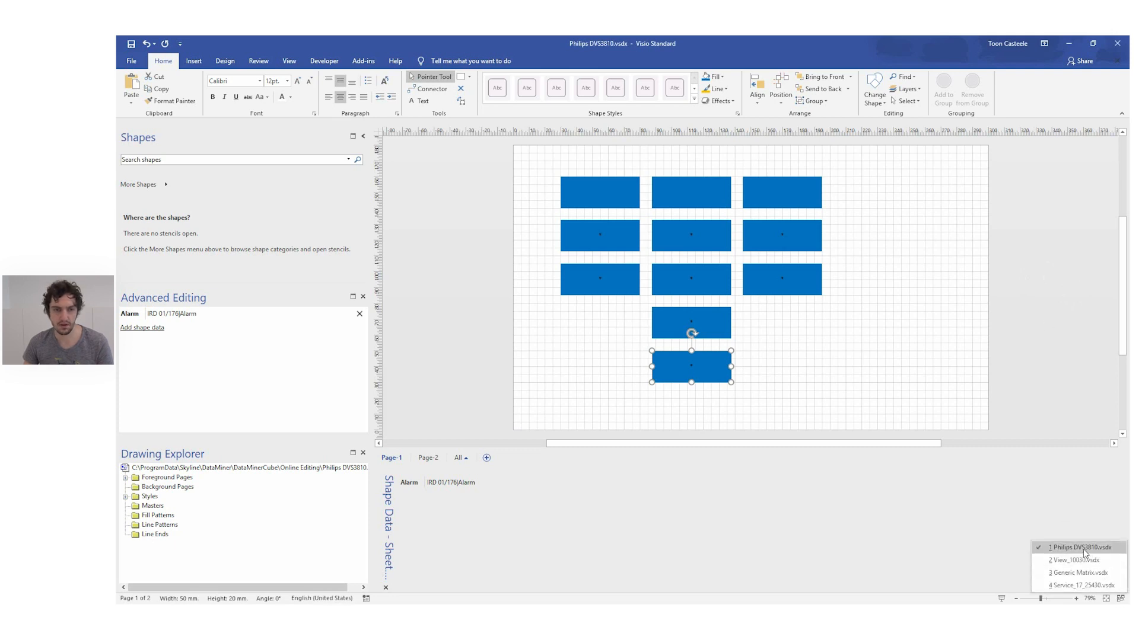
pyautogui.click(1079, 560)
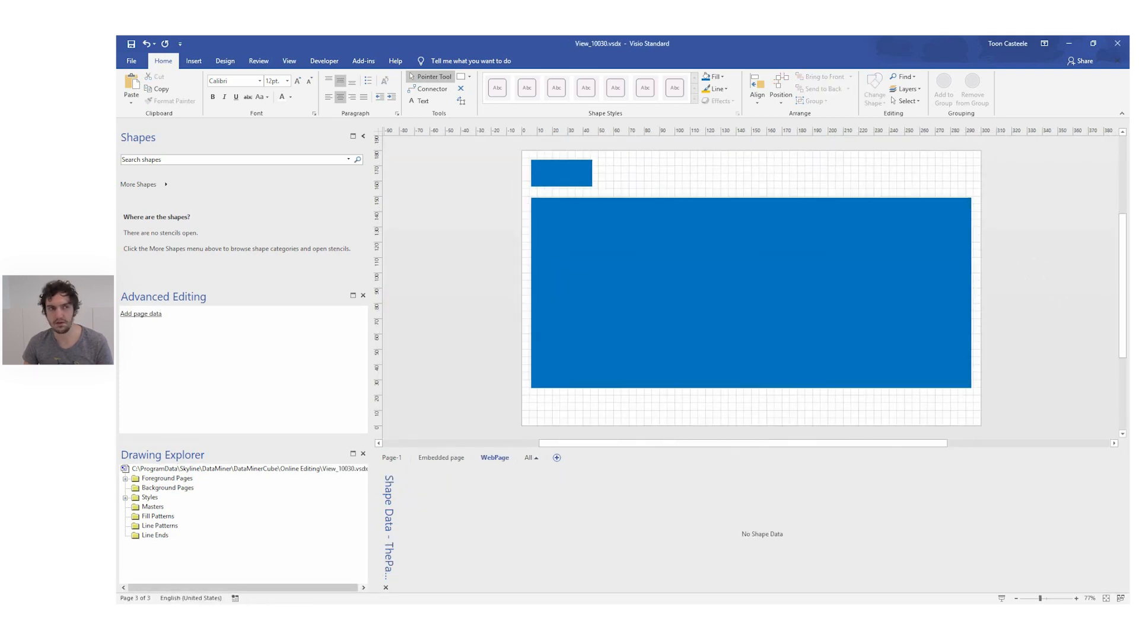
pyautogui.hotkey('alt', 'Tab')
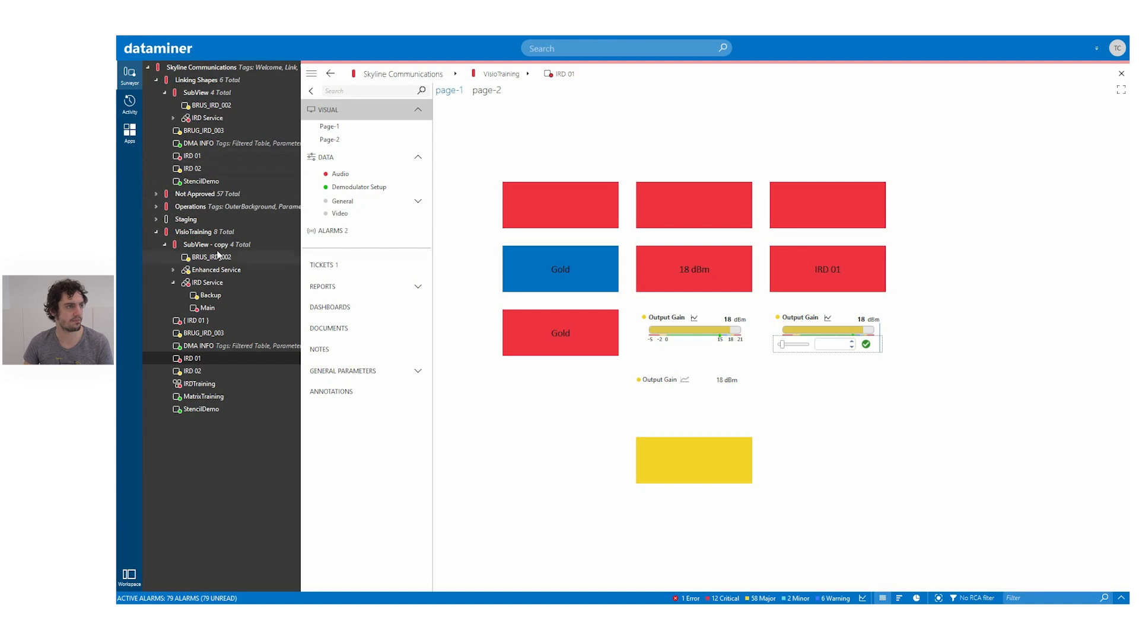
# Step: Open the VisioTraining view in DataMiner, and in Visio add a page named AlarmSummary to View_10030.vsdx
pyautogui.click(200, 237)
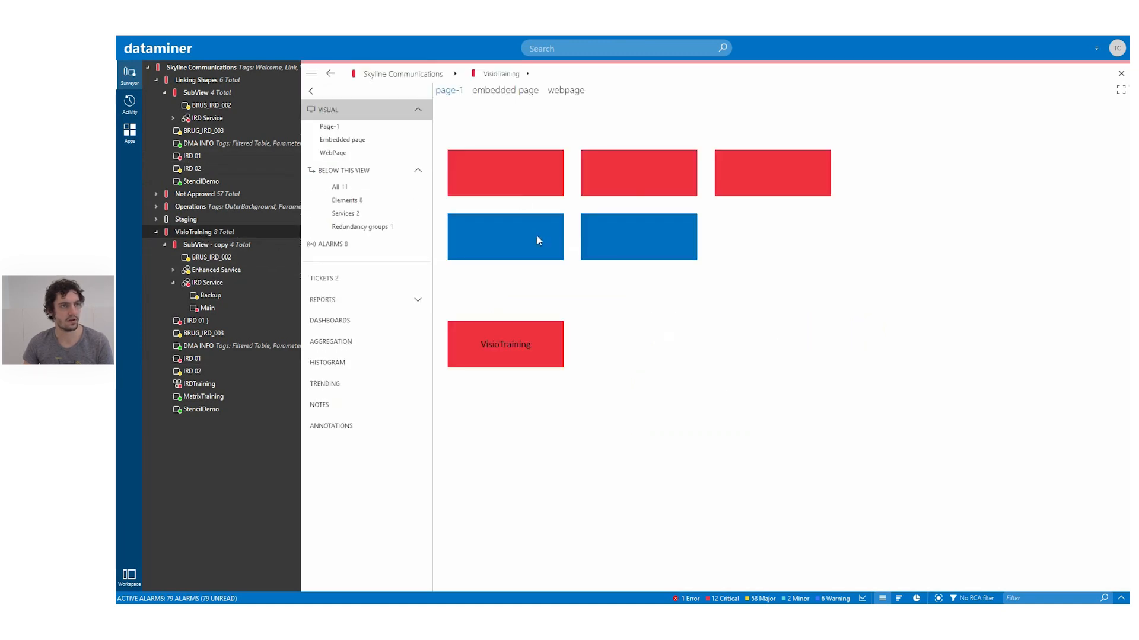
pyautogui.hotkey('alt', 'Tab')
pyautogui.click(557, 459)
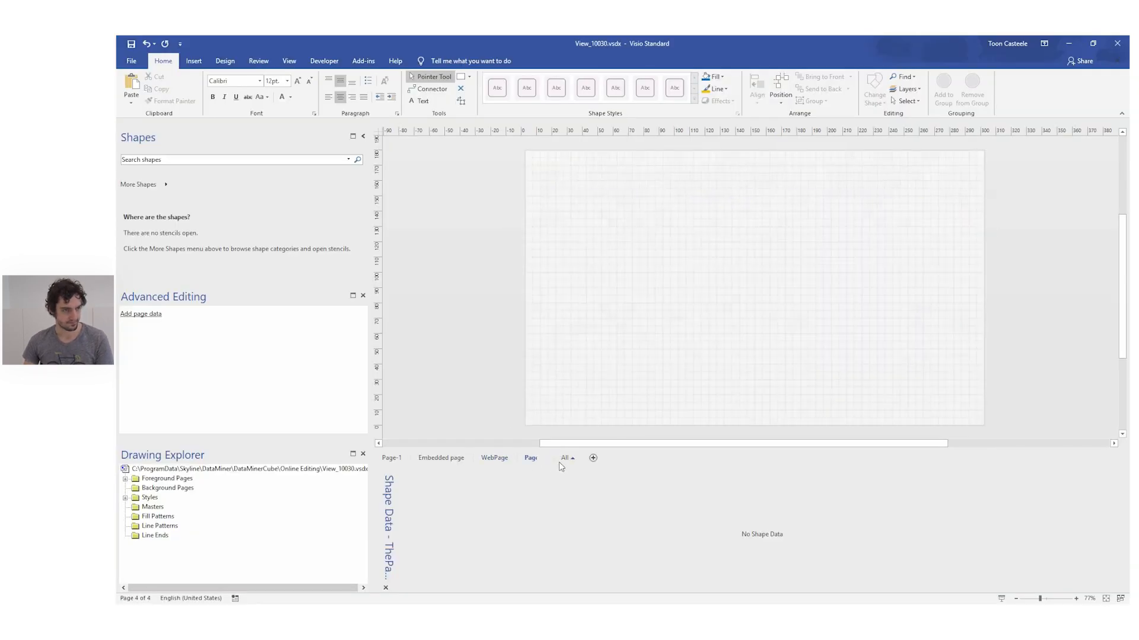
pyautogui.rightClick(530, 462)
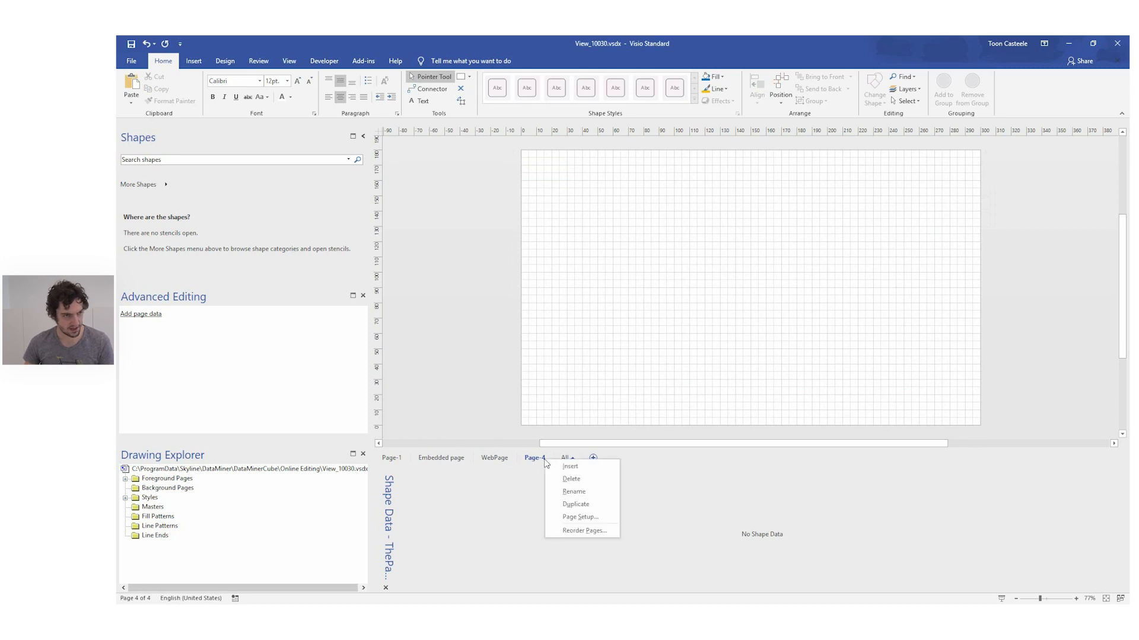
pyautogui.click(568, 494)
pyautogui.write('AlarmSummary')
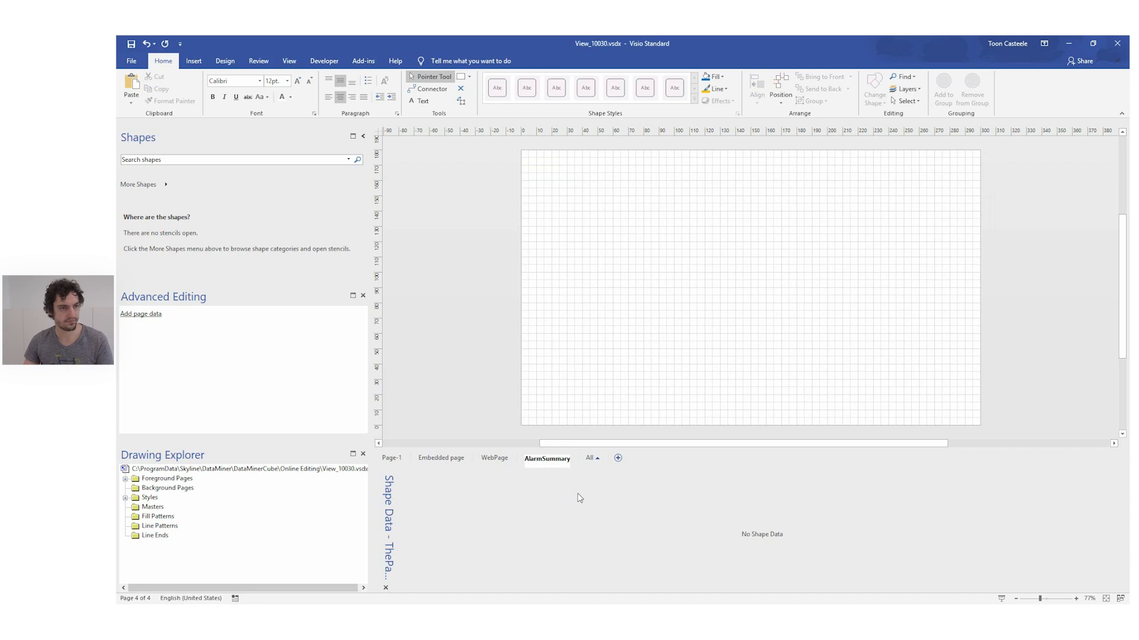
pyautogui.press('Return')
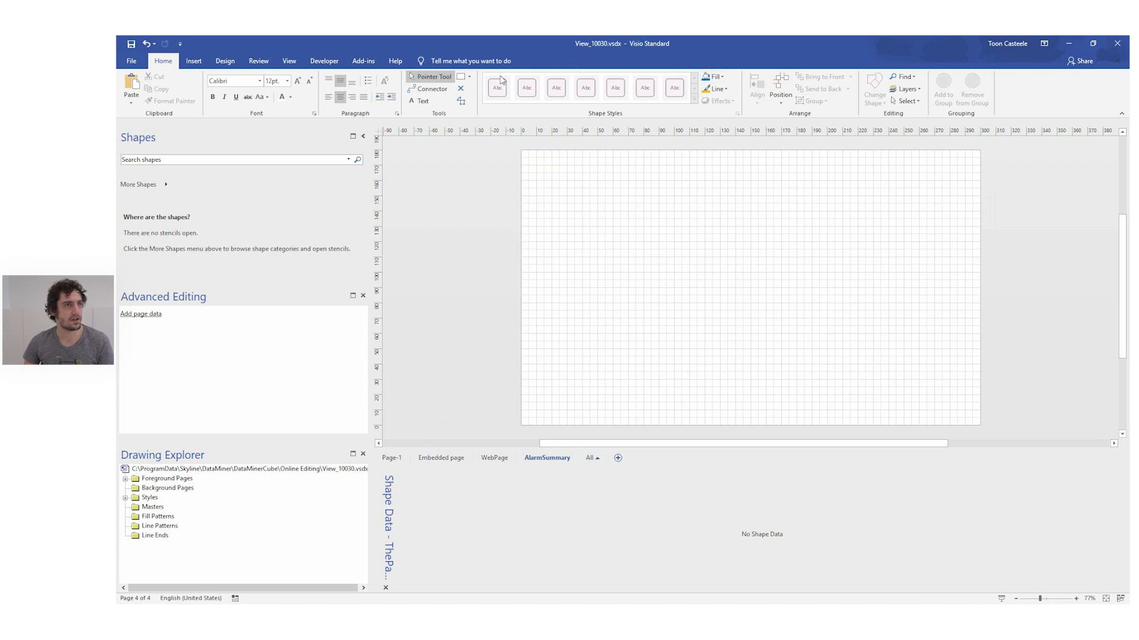
# Step: Draw a blue rectangle without outline, about 52 mm by 19.5 mm, near the AlarmSummary page's upper-left corner
pyautogui.click(461, 76)
pyautogui.moveTo(528, 162); pyautogui.dragTo(609, 191)
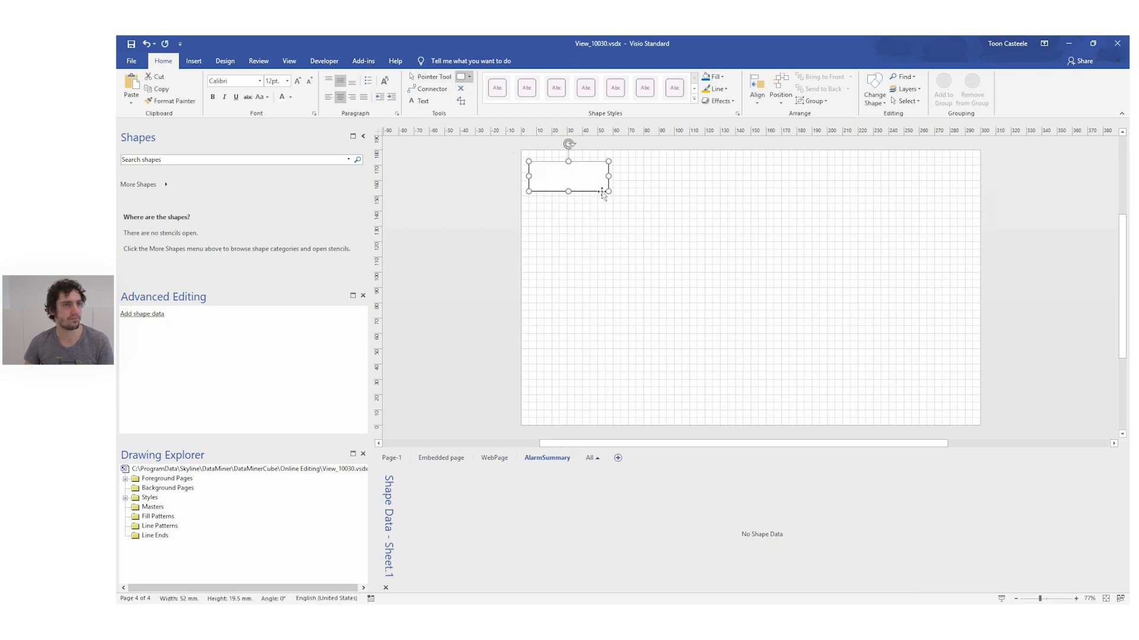
pyautogui.click(706, 76)
pyautogui.click(718, 89)
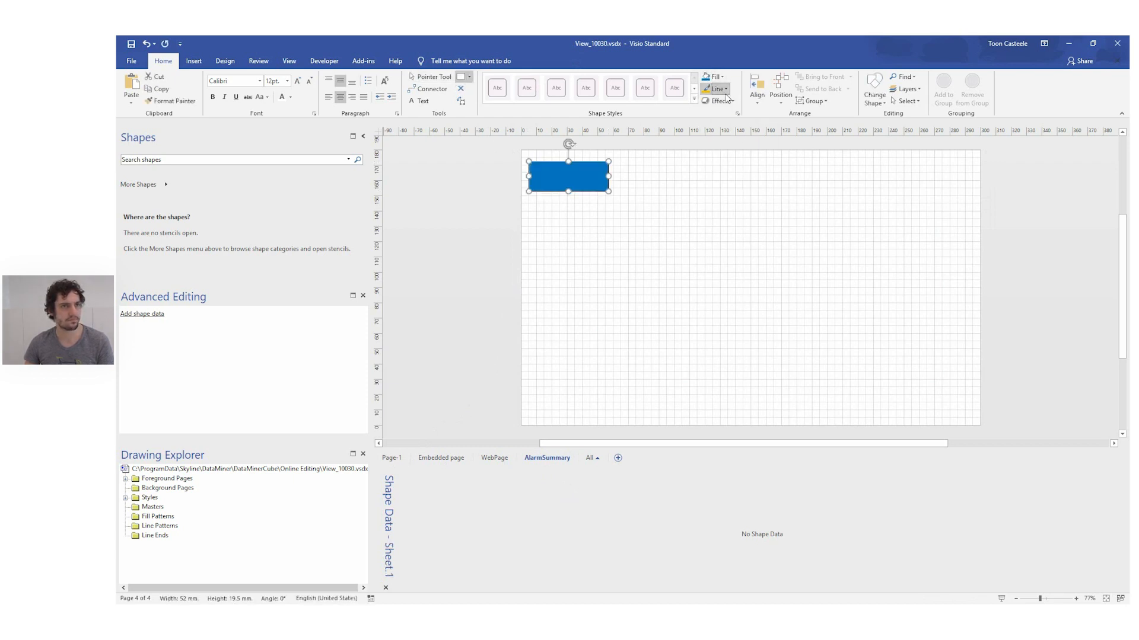
pyautogui.click(734, 237)
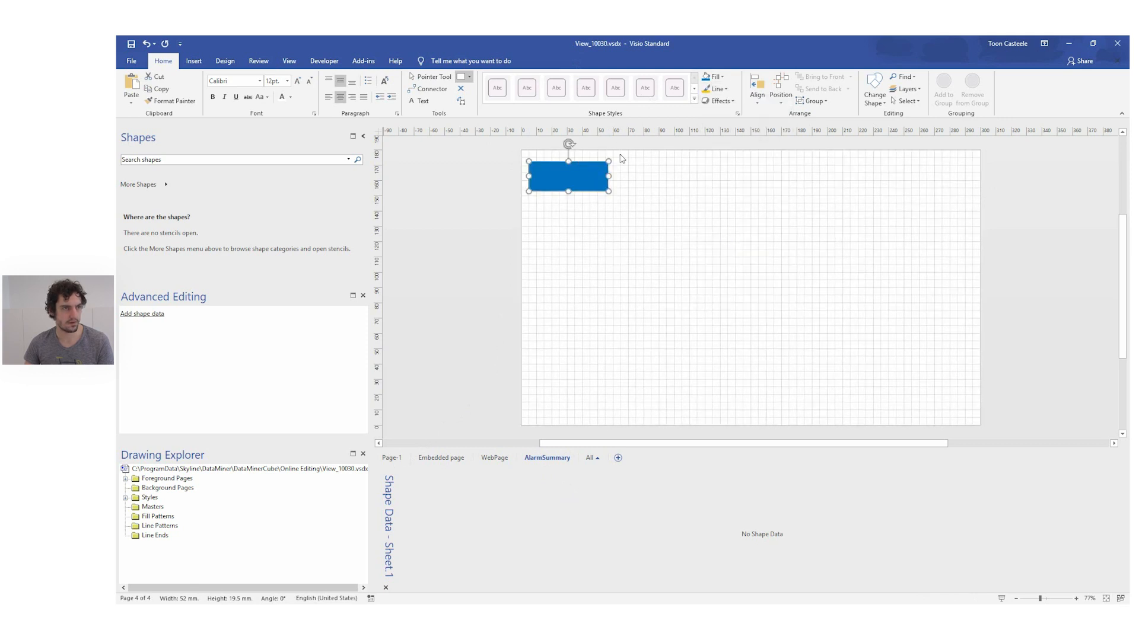
pyautogui.moveTo(566, 175)
pyautogui.mouseDown()
pyautogui.moveTo(594, 175)
pyautogui.moveTo(561, 175)
pyautogui.mouseUp()
# Step: Add an AlarmSummary shape data field to the blue rectangle
pyautogui.click(154, 314)
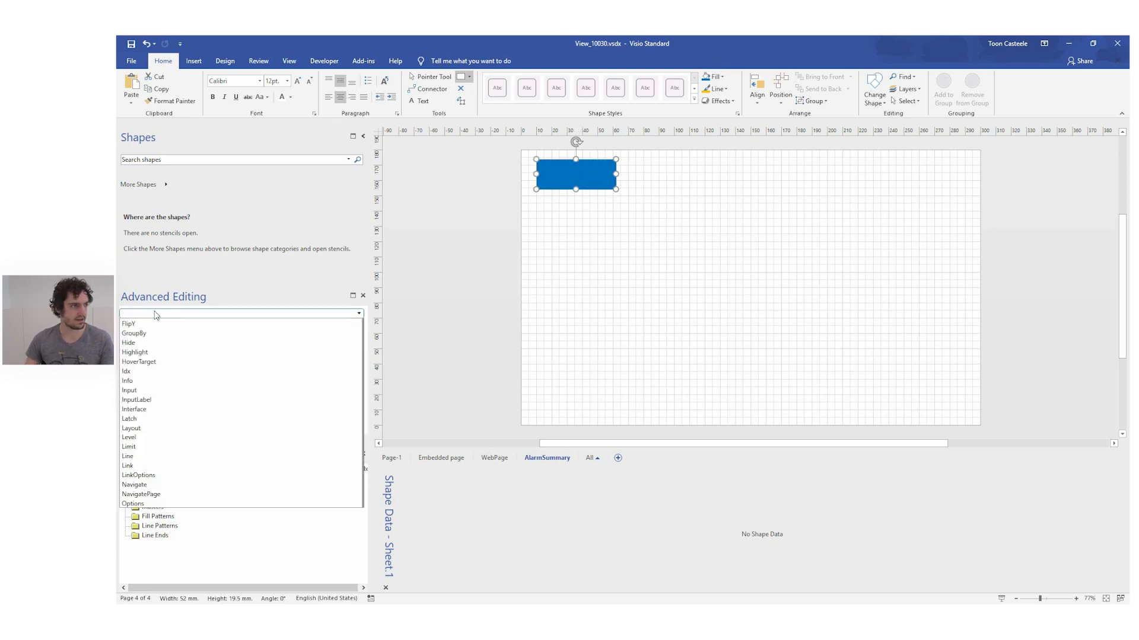
pyautogui.write('alarms')
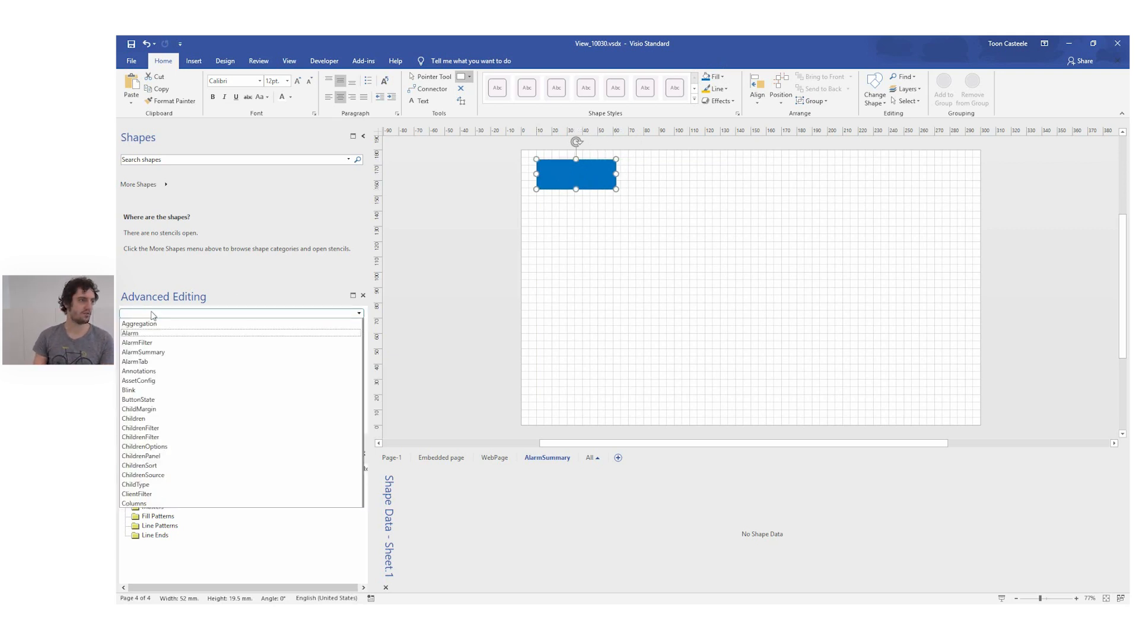
pyautogui.press('Return')
pyautogui.click(204, 313)
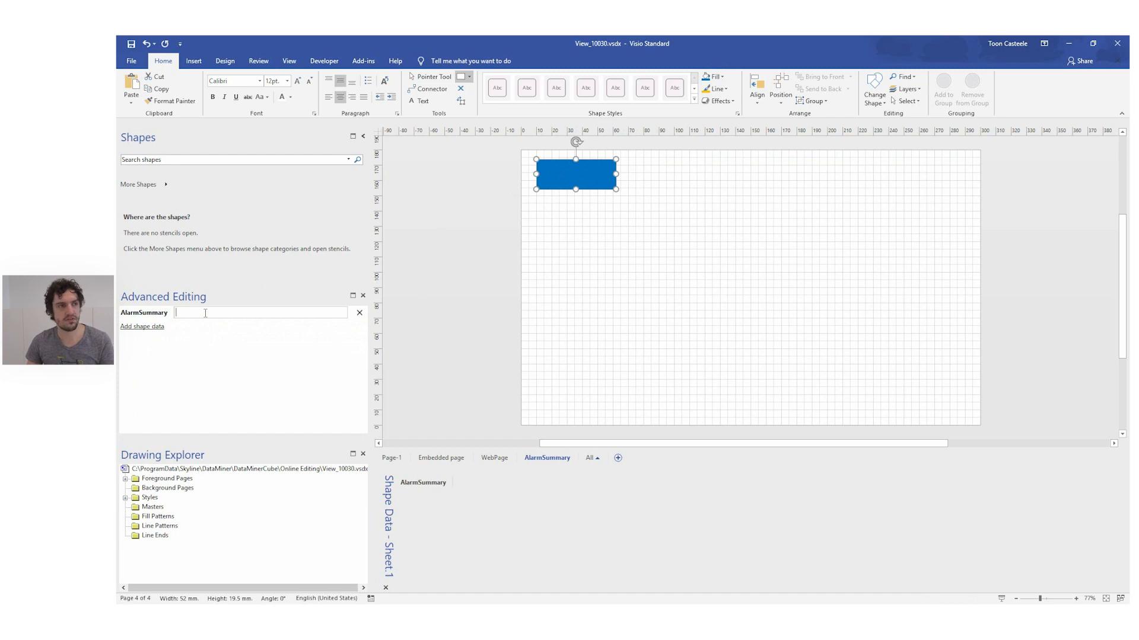
# Step: Switch to ShapeTypes.pdf and examine the Alarm Summary row's value format, including its alarm type, filter, useLinkedObject and Alarm parts
pyautogui.hotkey('alt', 'Tab')
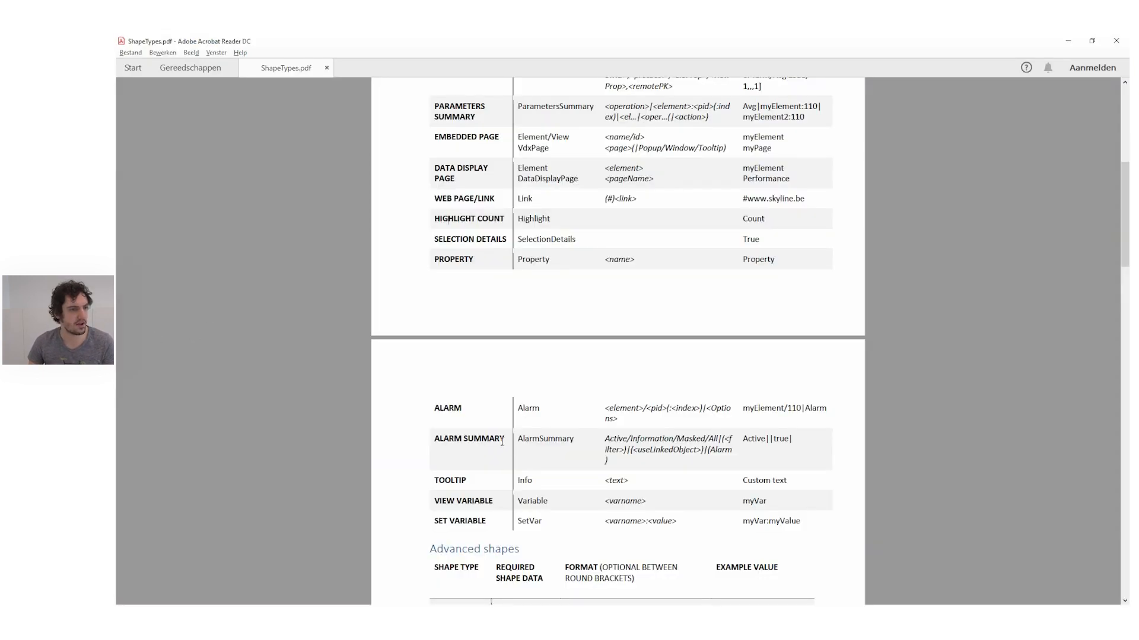
pyautogui.moveTo(603, 439); pyautogui.dragTo(624, 453)
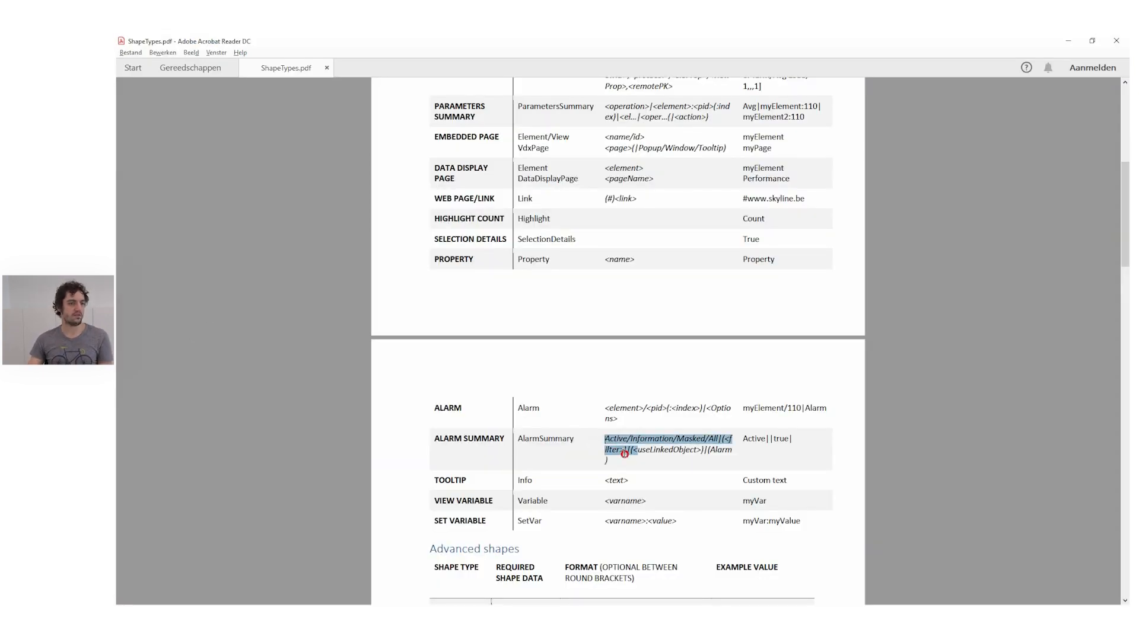
pyautogui.click(623, 439)
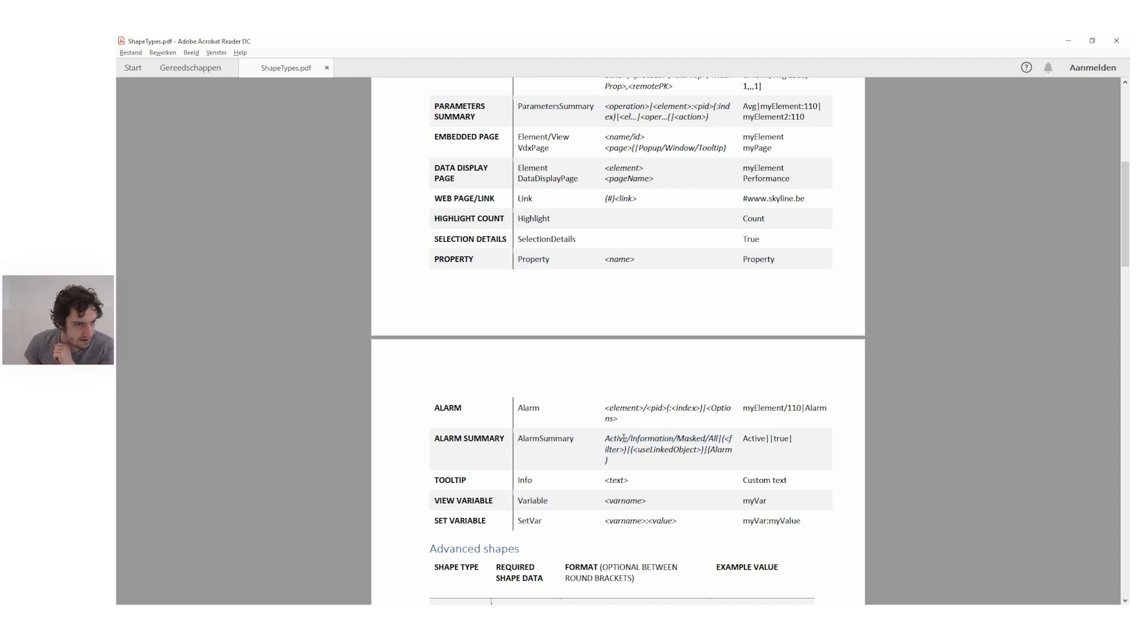
pyautogui.moveTo(604, 438); pyautogui.dragTo(705, 439)
pyautogui.doubleClick(714, 439)
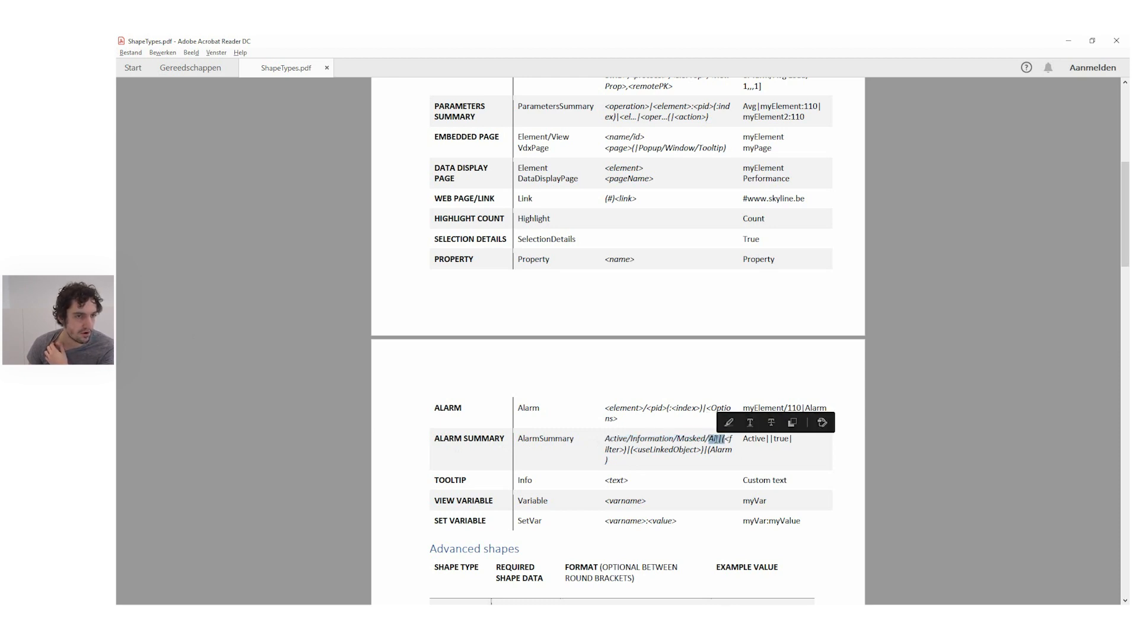
pyautogui.click(658, 442)
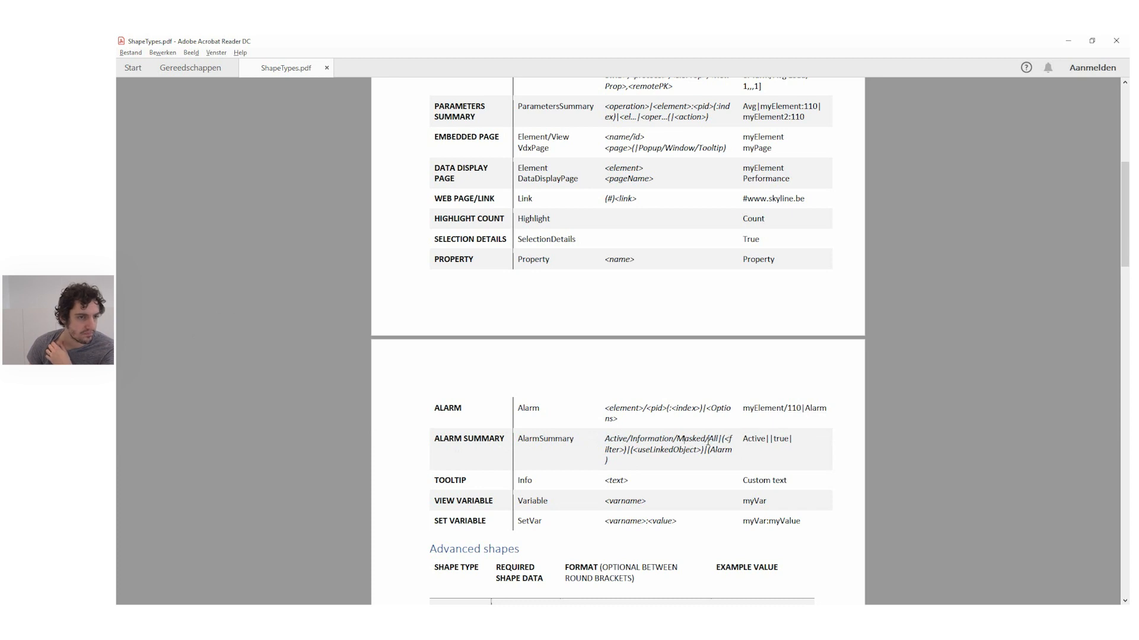
pyautogui.moveTo(726, 437); pyautogui.dragTo(719, 441)
pyautogui.click(718, 442)
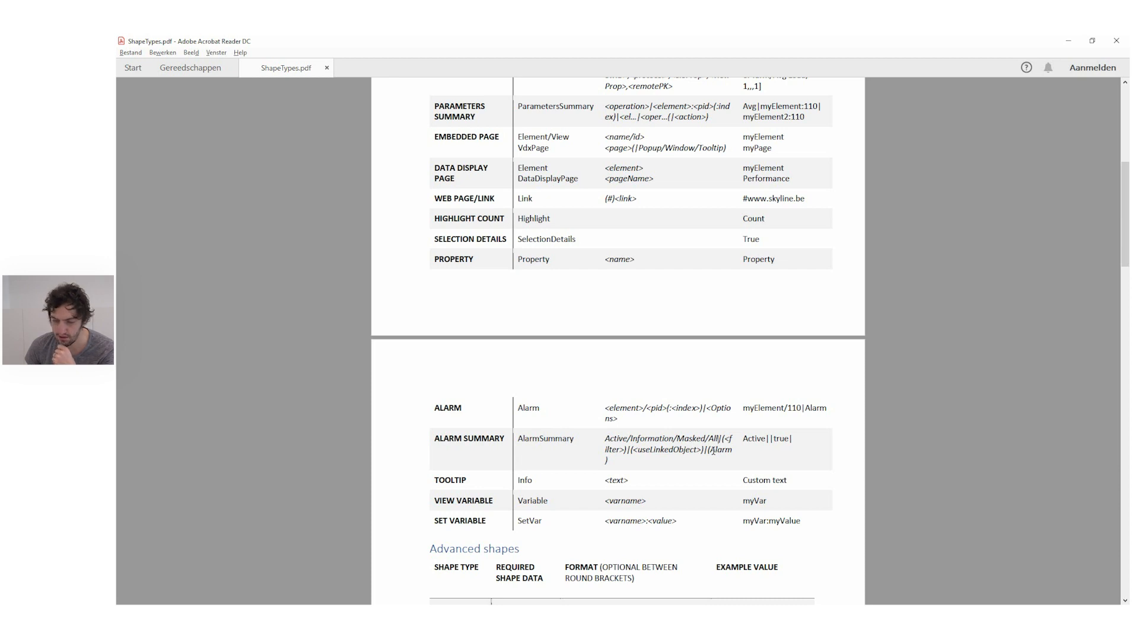
pyautogui.moveTo(707, 450); pyautogui.dragTo(609, 463)
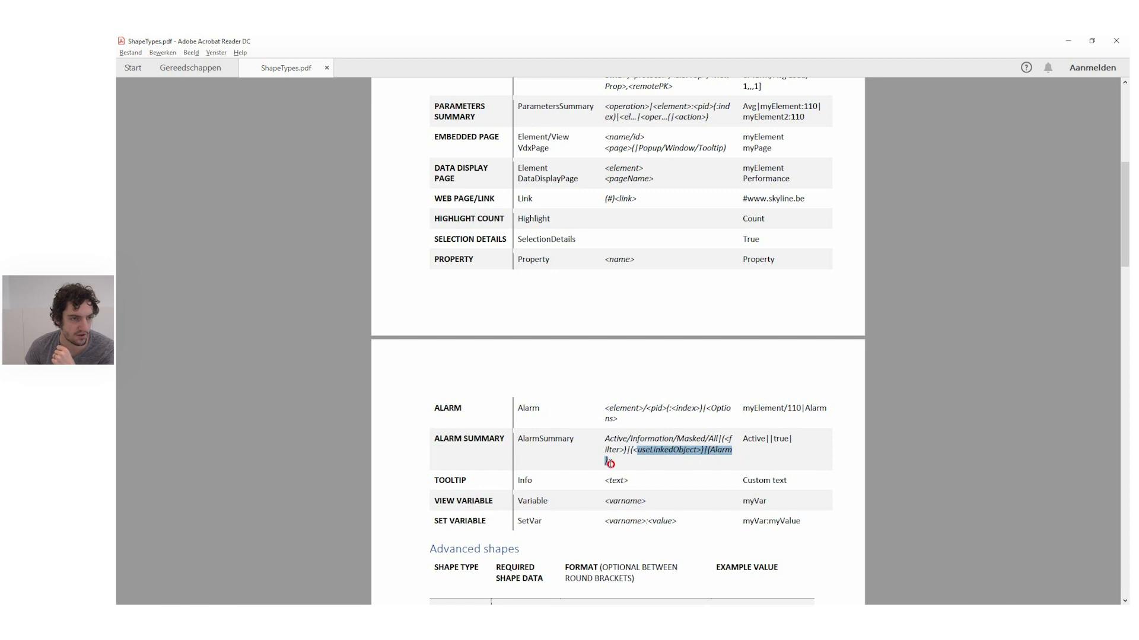
pyautogui.click(724, 456)
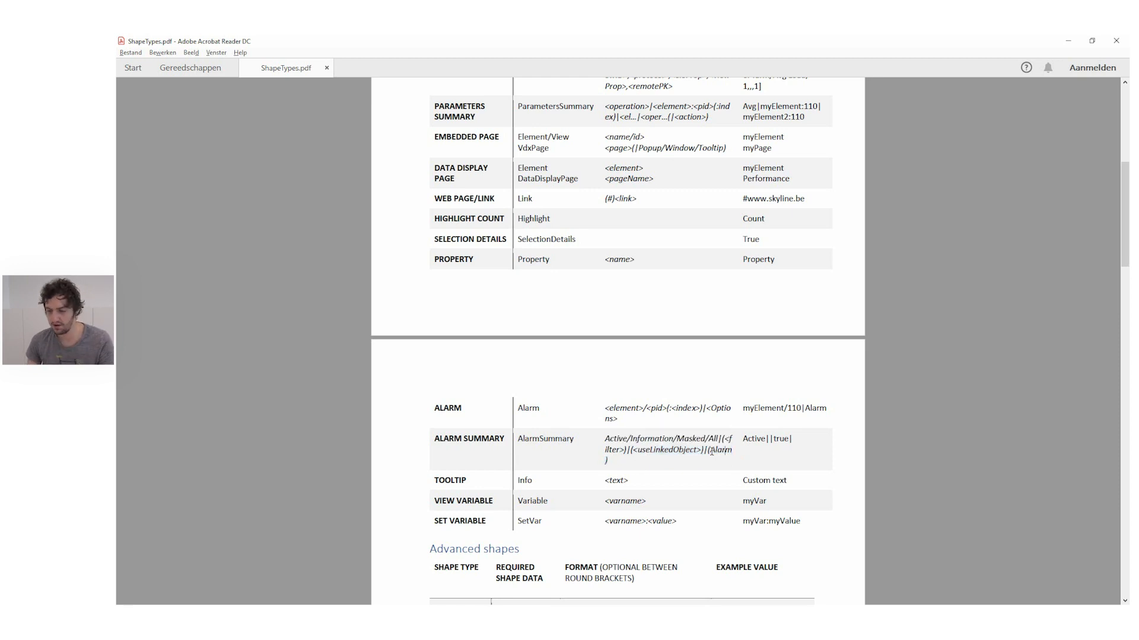
# Step: Return to Visio and set the rectangle's AlarmSummary value to Active||true|
pyautogui.hotkey('alt', 'Tab')
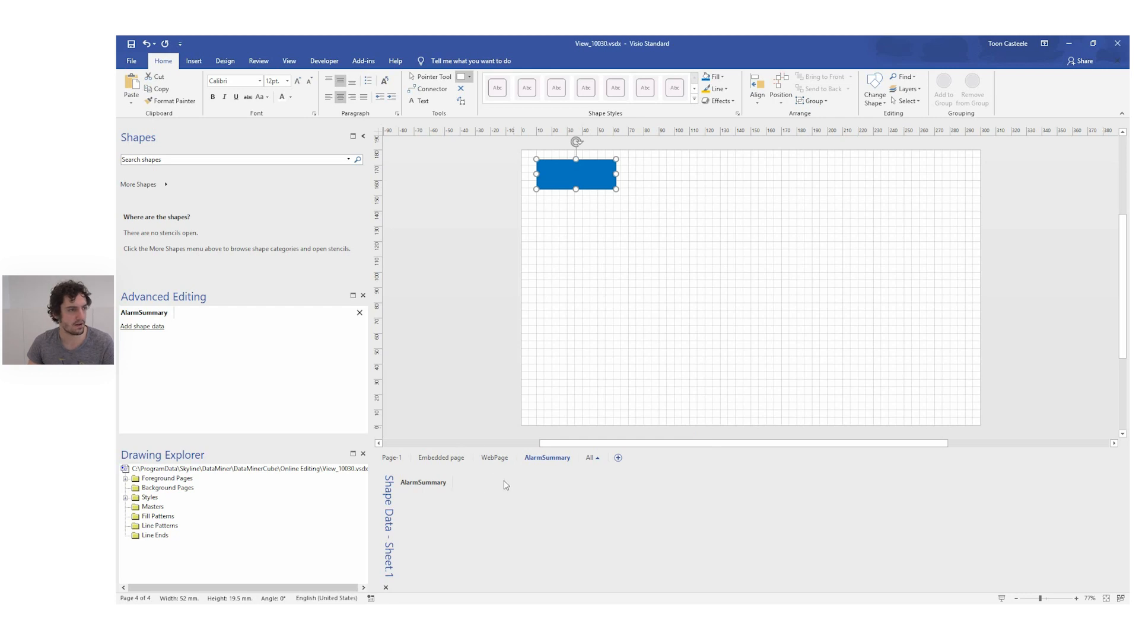
pyautogui.click(195, 309)
pyautogui.write('Active')
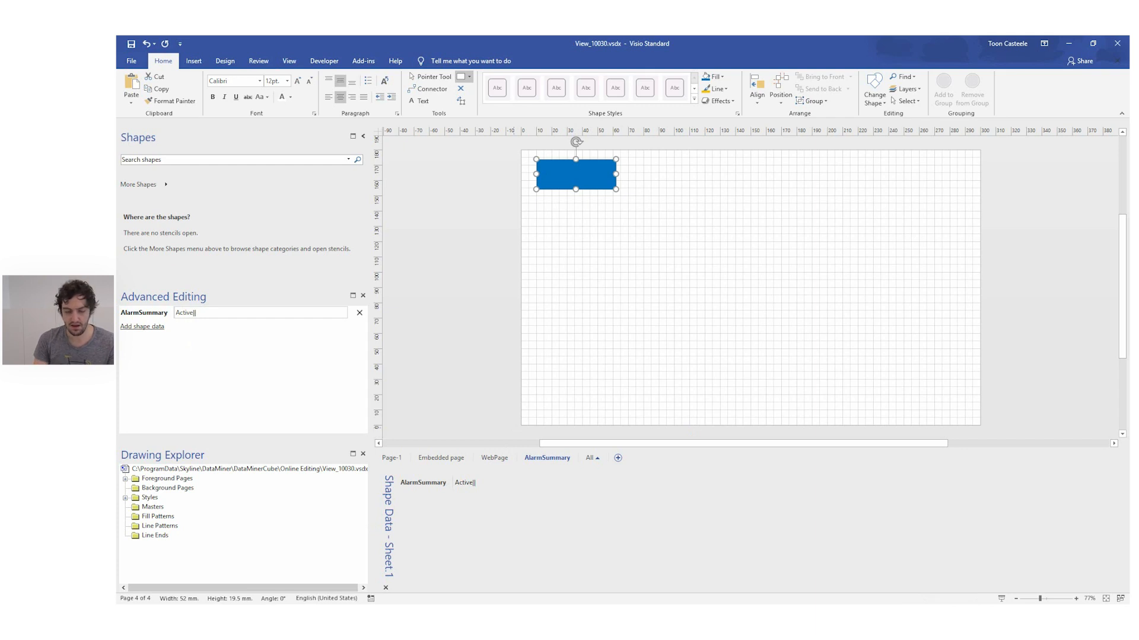
pyautogui.write('||true')
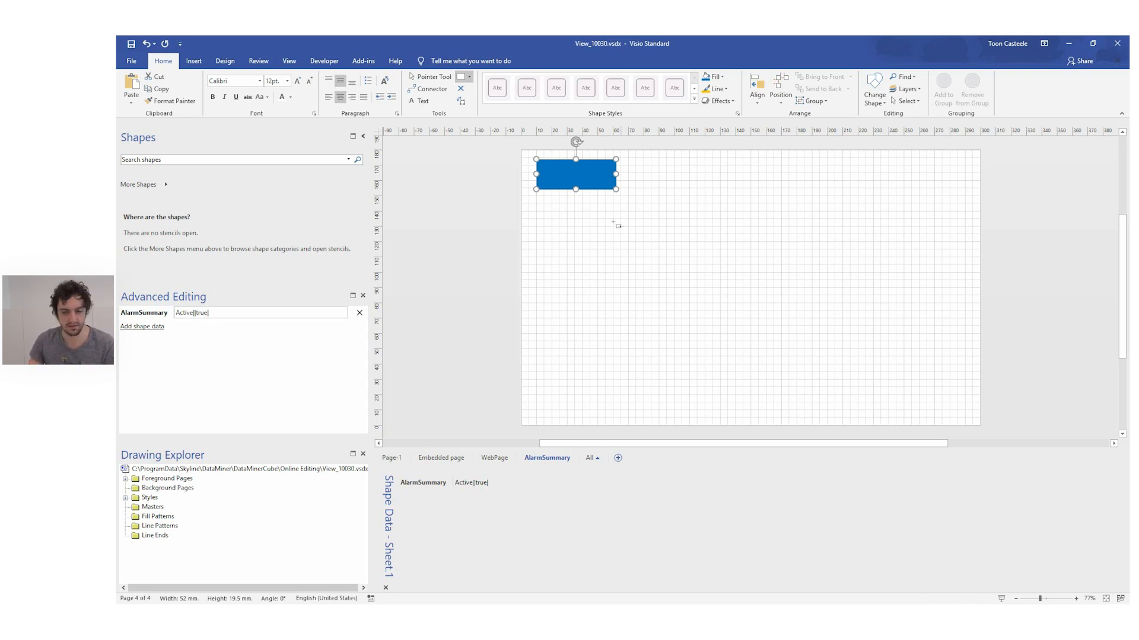
# Step: Add the text * to the blue rectangle
pyautogui.click(581, 180)
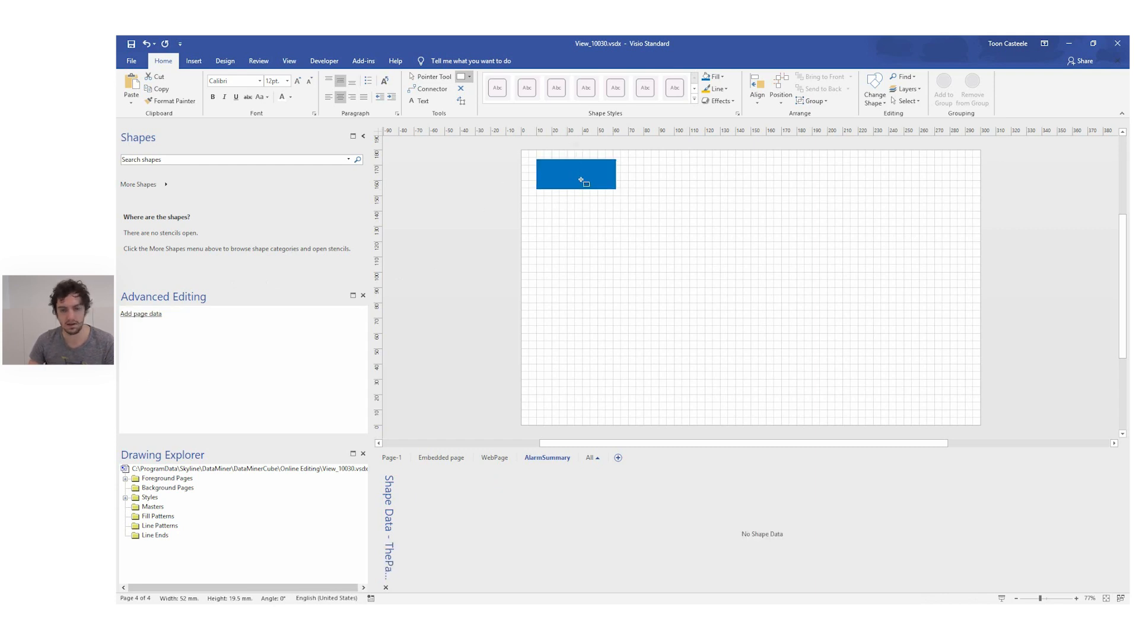
pyautogui.click(582, 181)
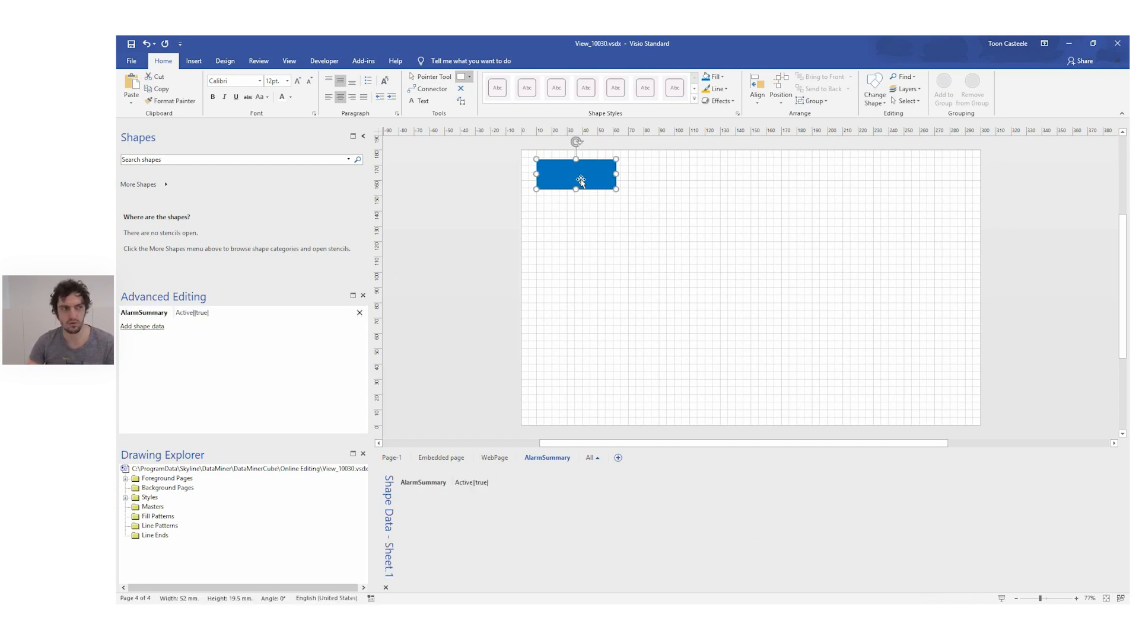
pyautogui.write('*')
pyautogui.click(437, 78)
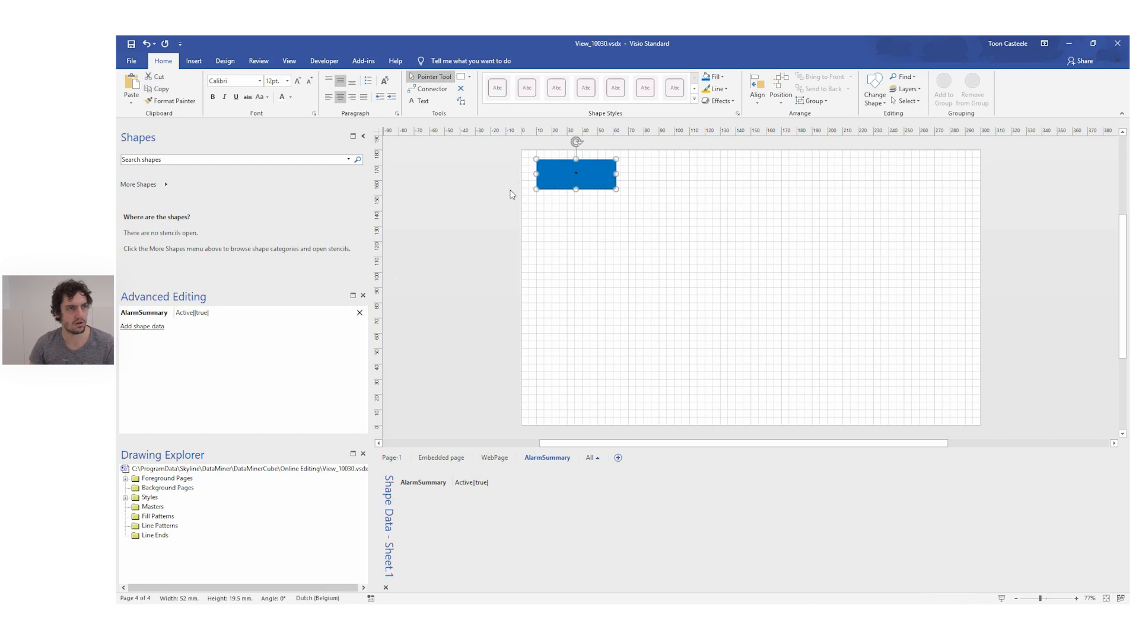
pyautogui.click(491, 248)
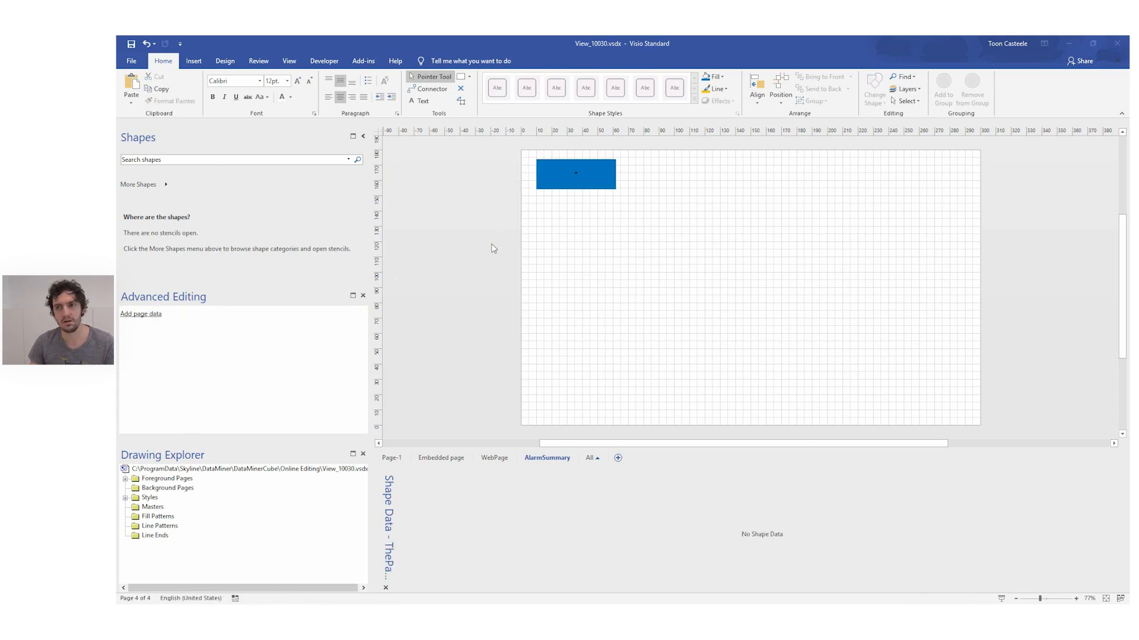
# Step: View the alarmsummary page in DataMiner, and in Visio extend the rectangle's AlarmSummary value to Active||true|Alarm
pyautogui.hotkey('alt', 'Tab')
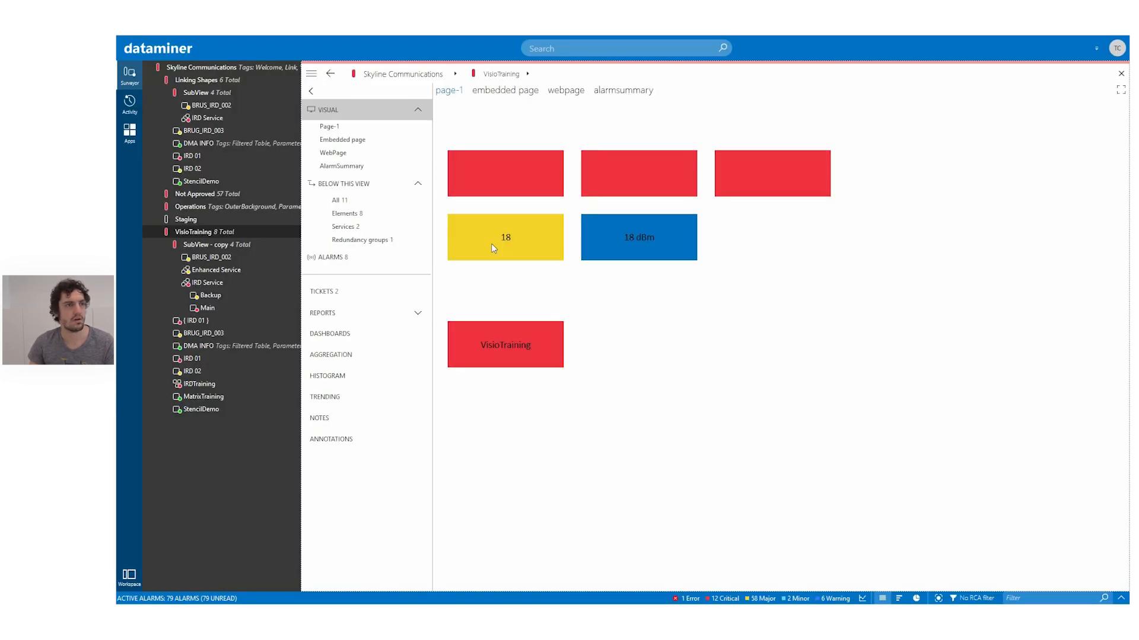
pyautogui.click(614, 90)
pyautogui.hotkey('alt', 'Tab')
pyautogui.click(564, 185)
pyautogui.click(232, 314)
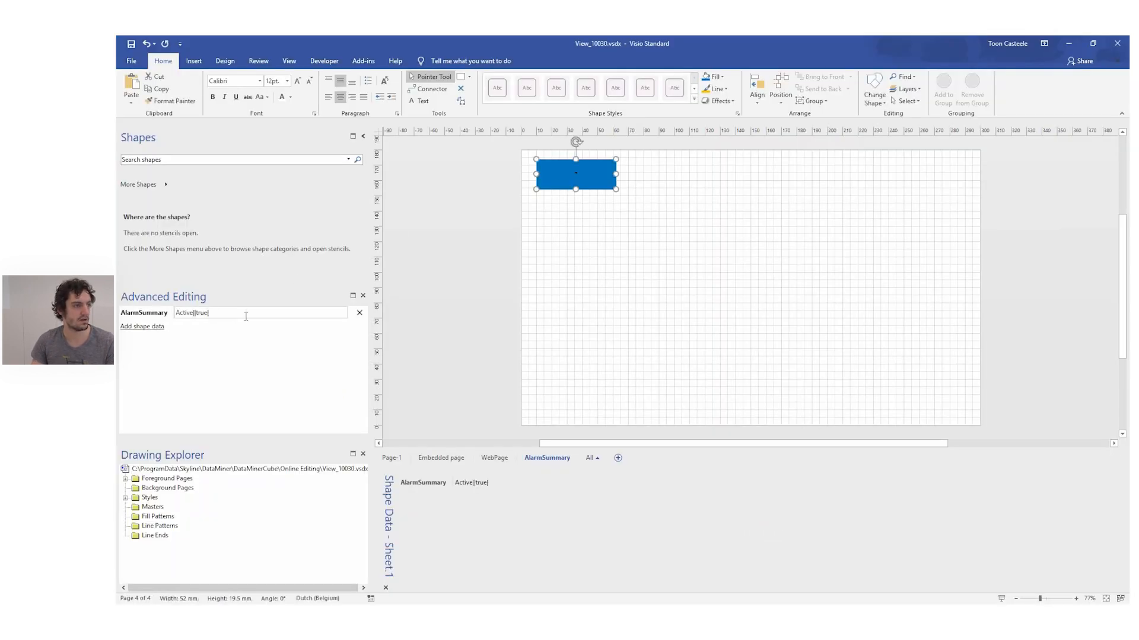
pyautogui.write('Alarm')
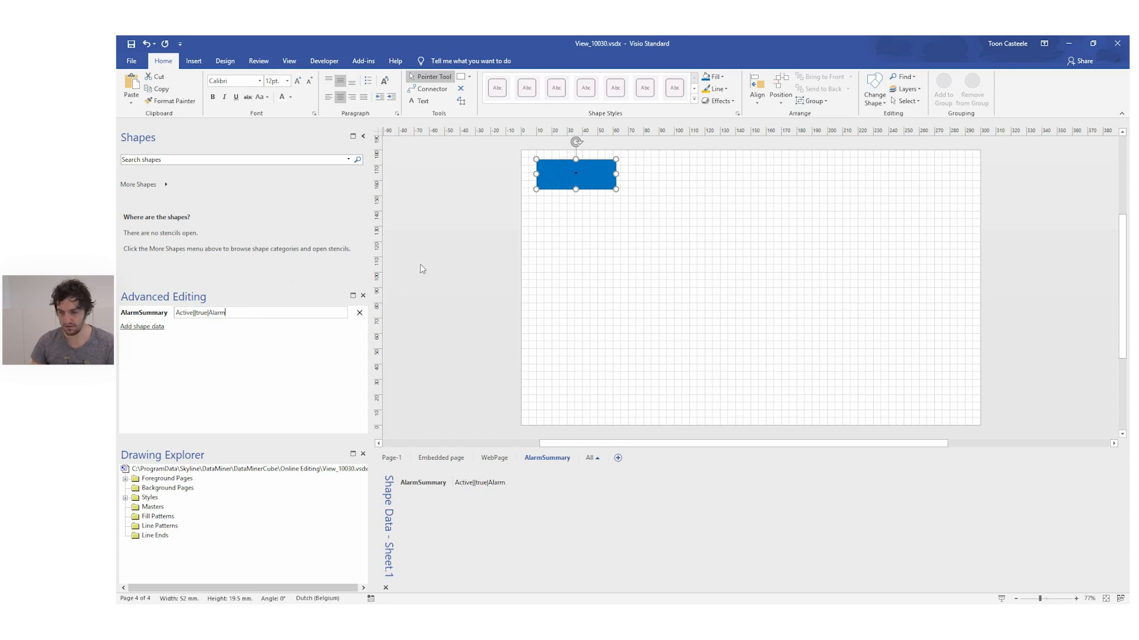
pyautogui.click(441, 268)
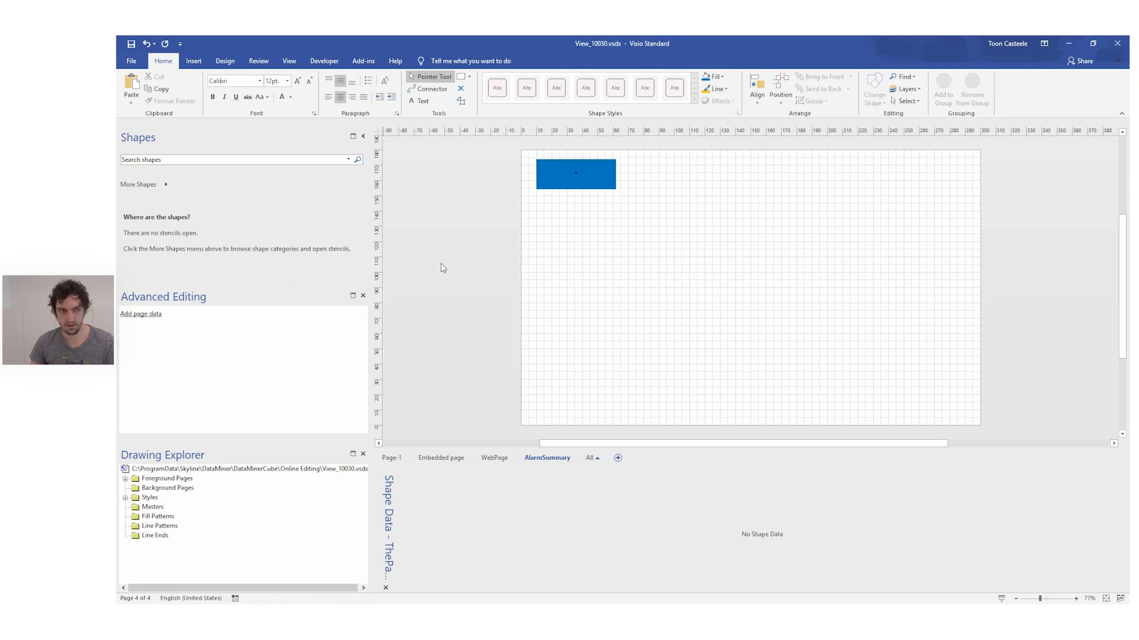
# Step: Check the alarmsummary page in DataMiner, and in Visio remove the * text from the rectangle
pyautogui.hotkey('alt', 'Tab')
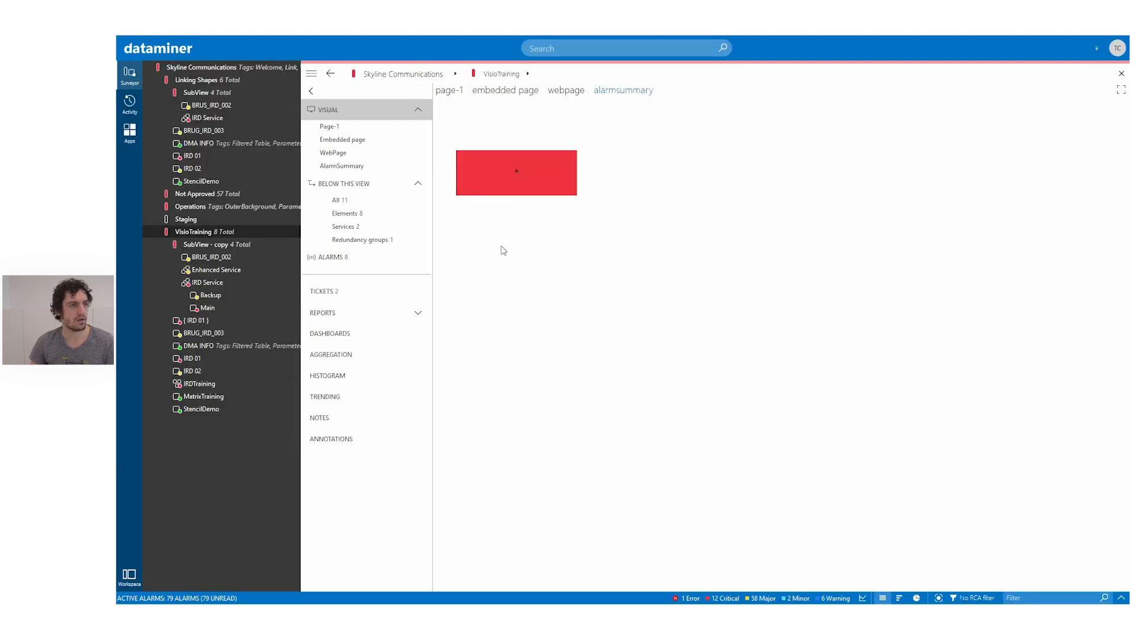
pyautogui.hotkey('alt', 'Tab')
pyautogui.click(577, 177)
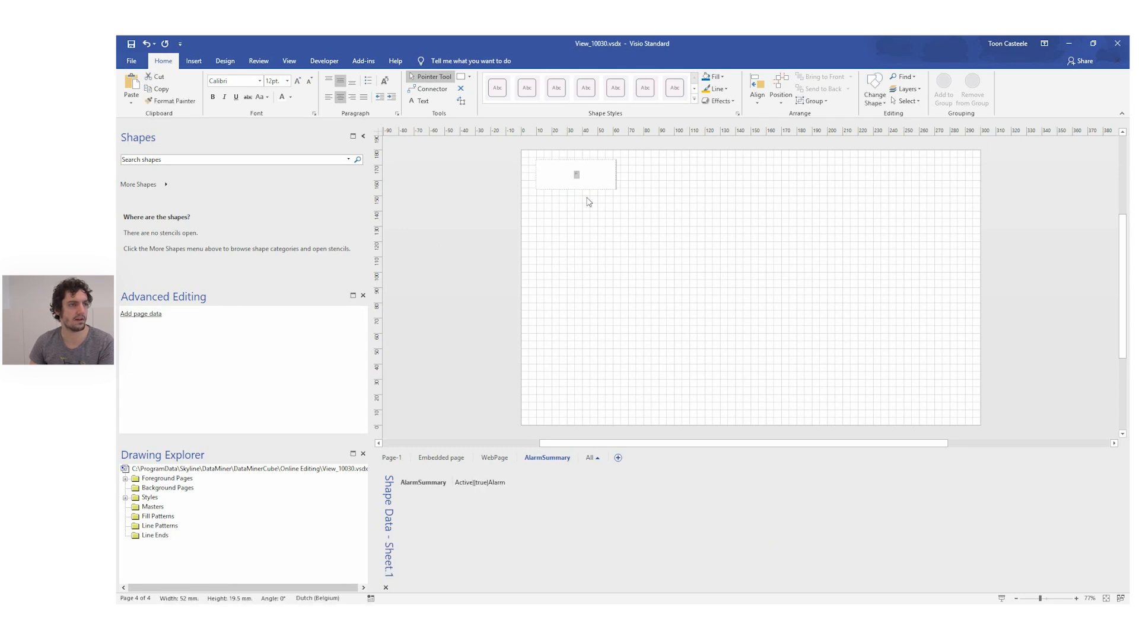
pyautogui.click(503, 218)
pyautogui.click(476, 293)
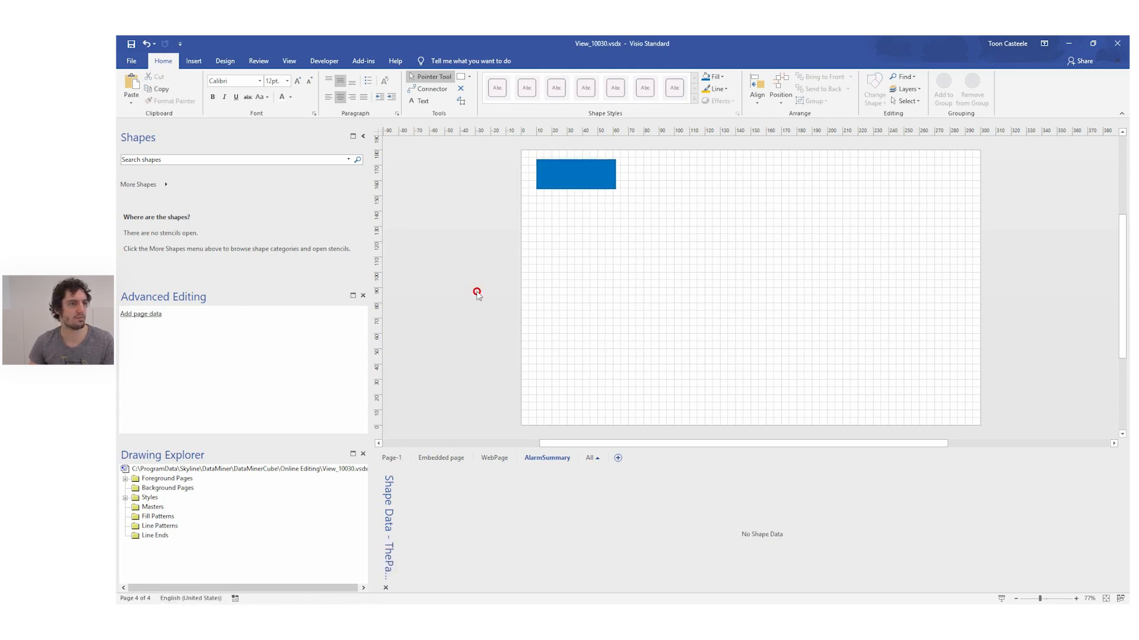
# Step: Switch to the DataMiner help and search it for alarmsummary
pyautogui.hotkey('alt', 'Tab')
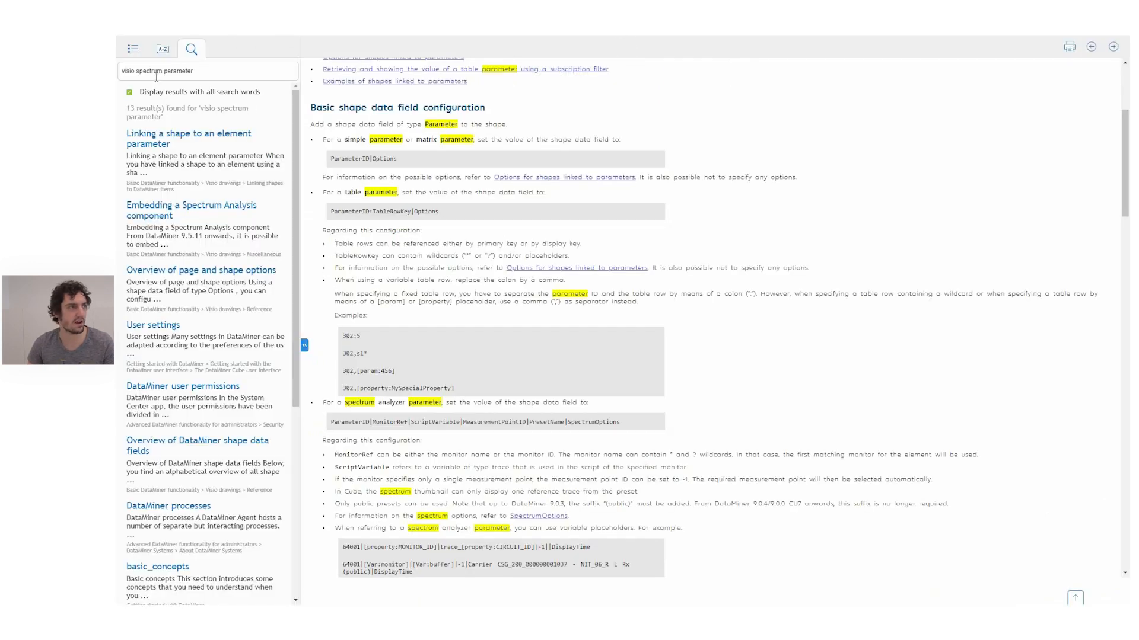
pyautogui.moveTo(187, 72); pyautogui.dragTo(118, 76)
pyautogui.write('r')
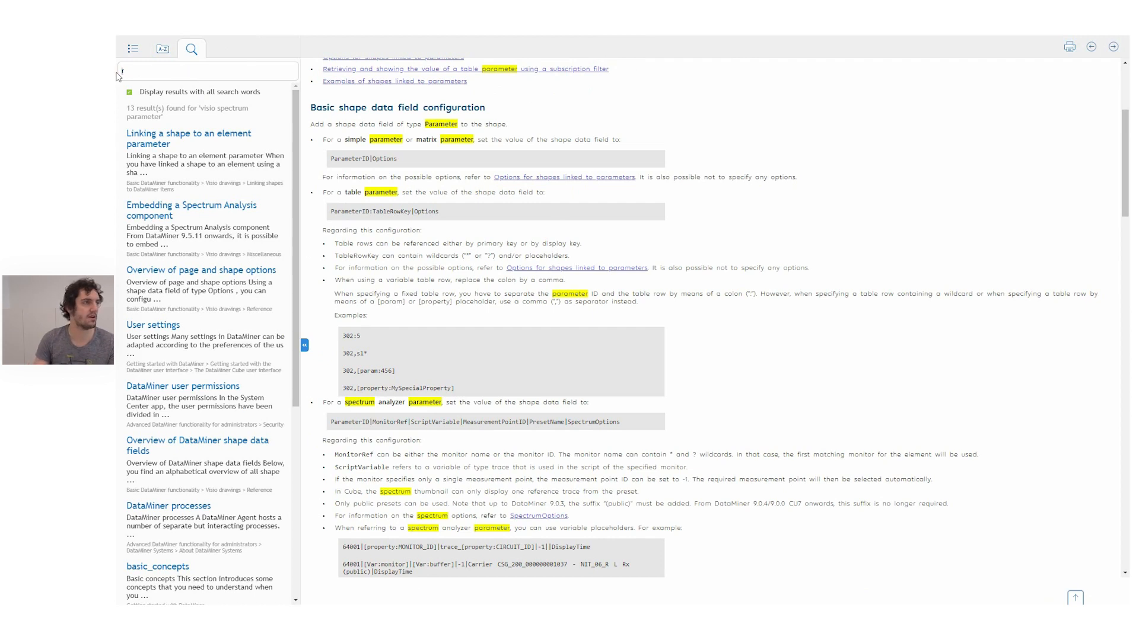
pyautogui.write('larmsum')
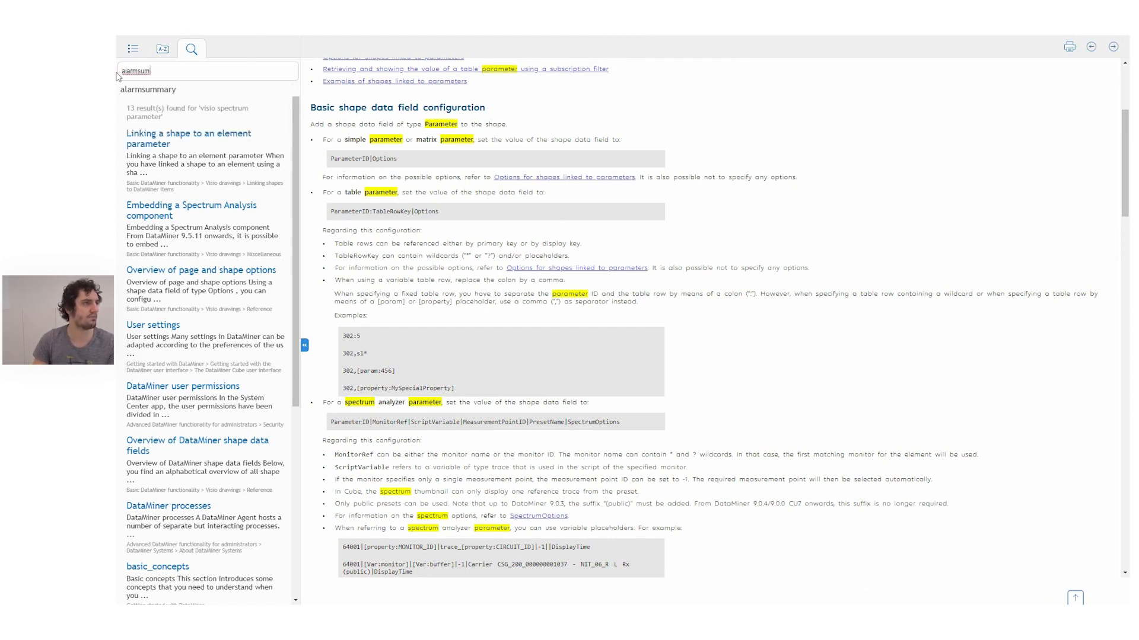
pyautogui.click(148, 89)
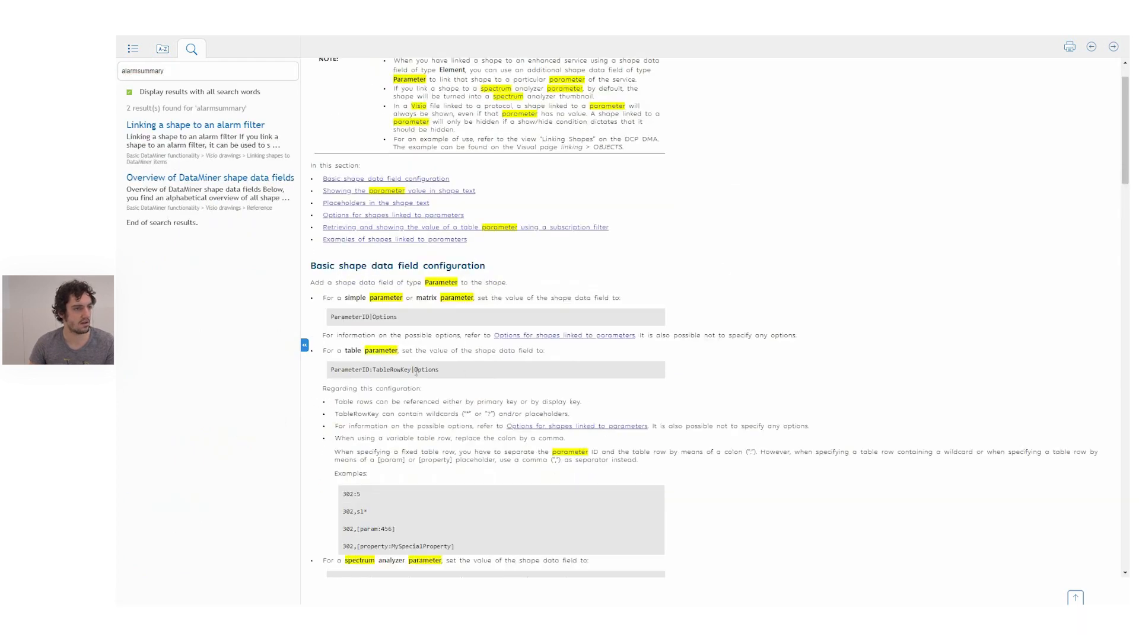
pyautogui.scroll(-1, 590, 312)
pyautogui.scroll(2, 590, 312)
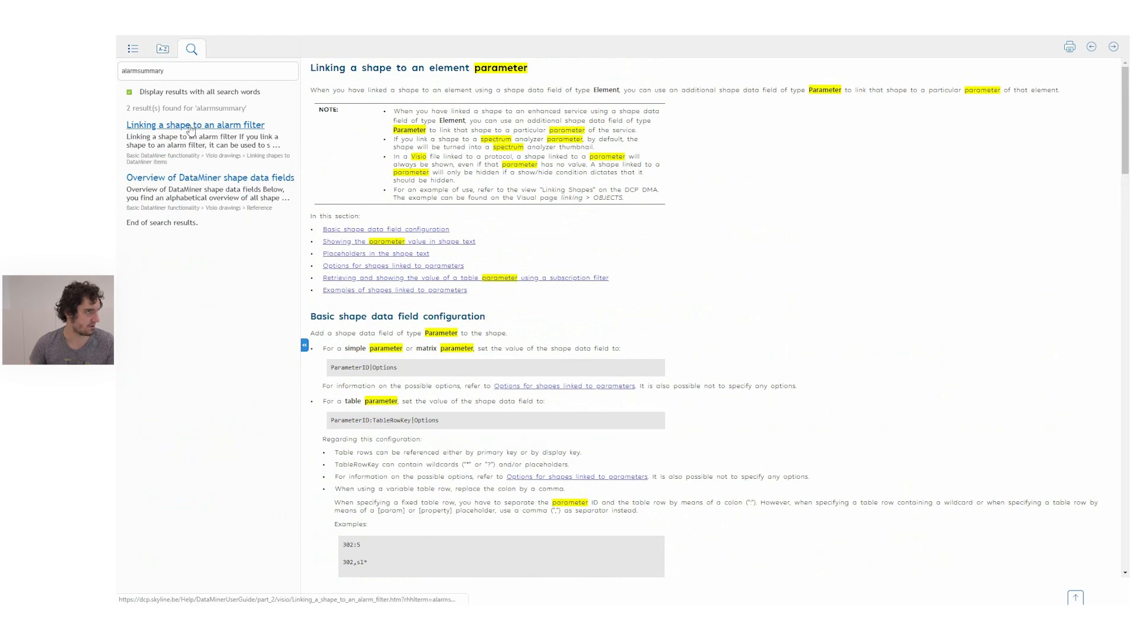
# Step: Open the help topic Linking a shape to an alarm filter and review the AlarmSummary value syntax and the placeholder table
pyautogui.click(185, 130)
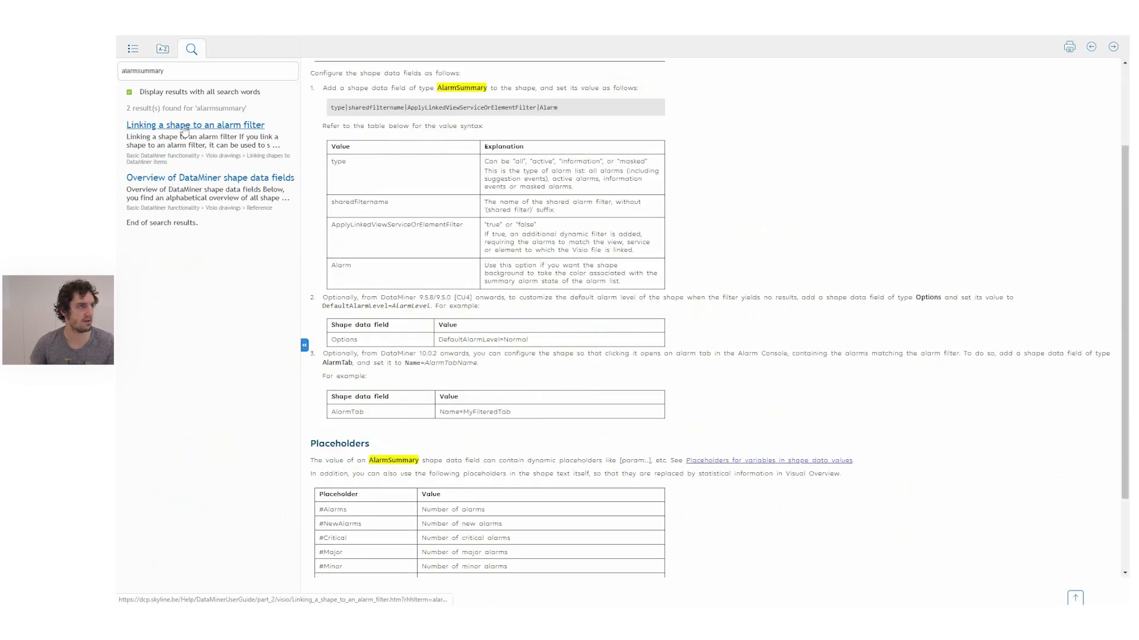
pyautogui.moveTo(324, 89); pyautogui.dragTo(493, 89)
pyautogui.click(510, 89)
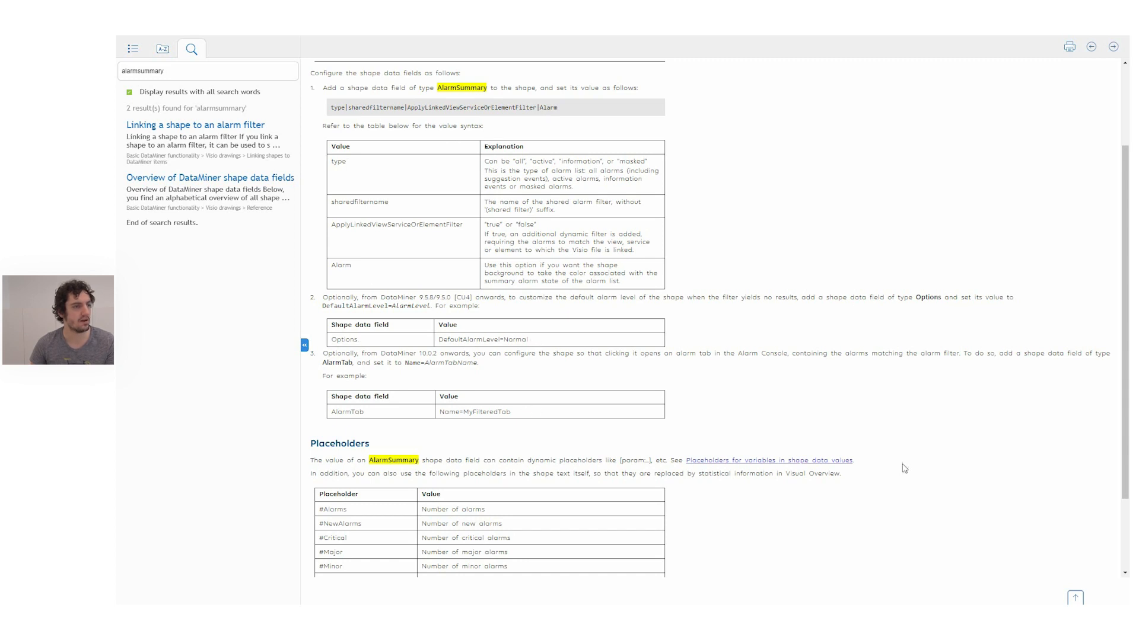
pyautogui.scroll(-3, 786, 190)
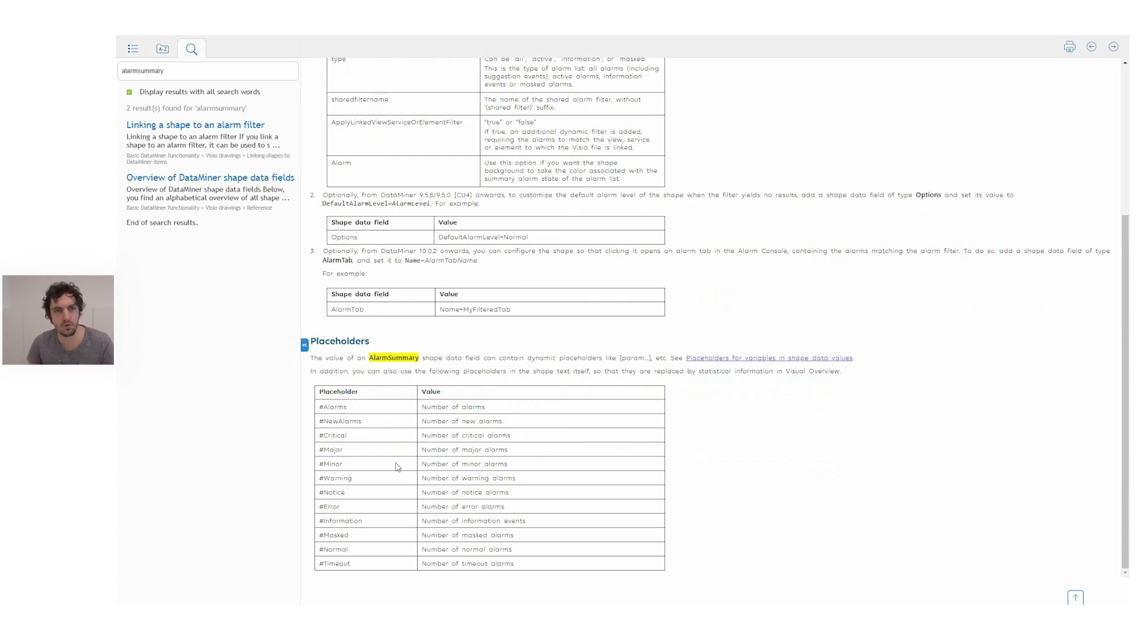
# Step: Check the alarmsummary page in DataMiner, and in Visio shorten the rectangle's AlarmSummary value to Active||true| and save the drawing
pyautogui.hotkey('alt', 'Tab')
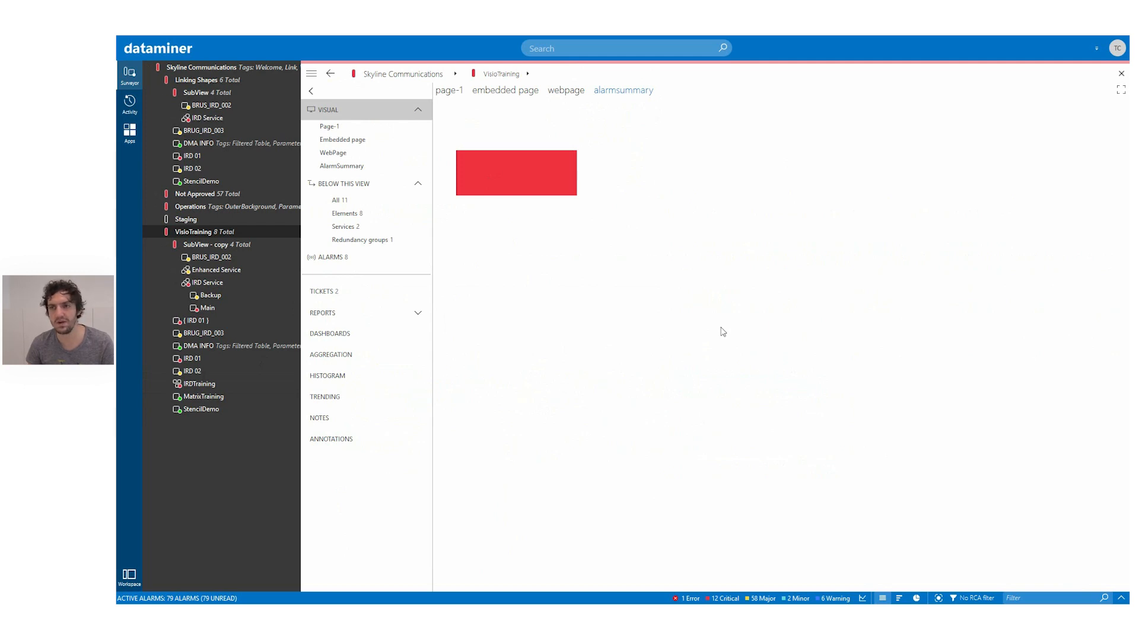
pyautogui.hotkey('alt', 'Tab')
pyautogui.click(555, 183)
pyautogui.click(221, 310)
pyautogui.moveTo(226, 313); pyautogui.dragTo(211, 310)
pyautogui.press('BackSpace')
pyautogui.press('BackSpace')
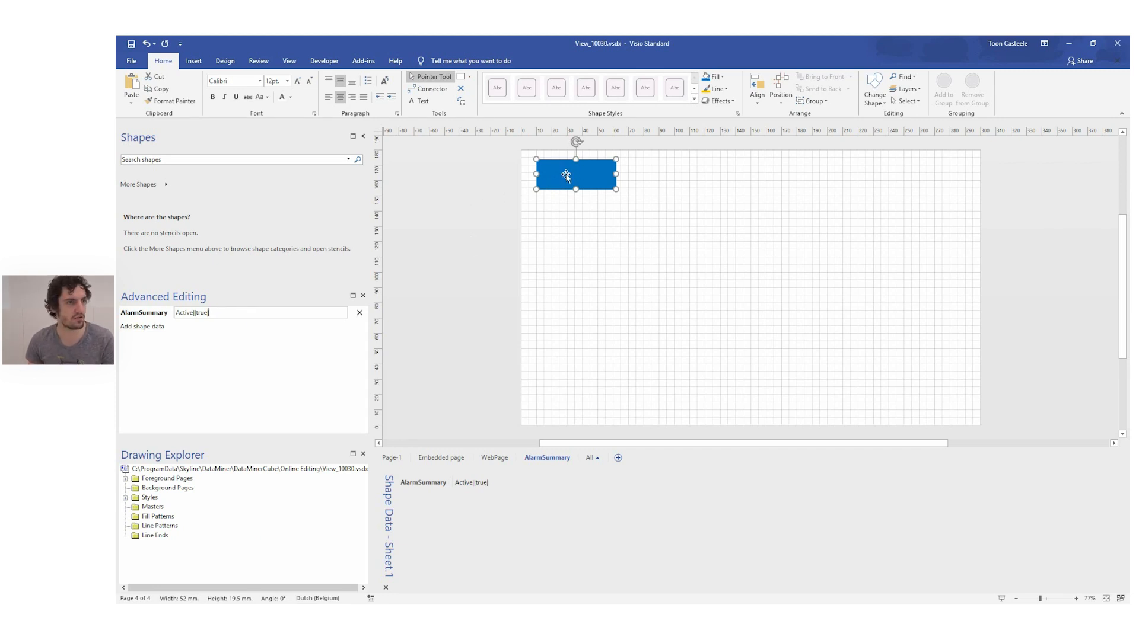
pyautogui.hotkey('ctrl', 's')
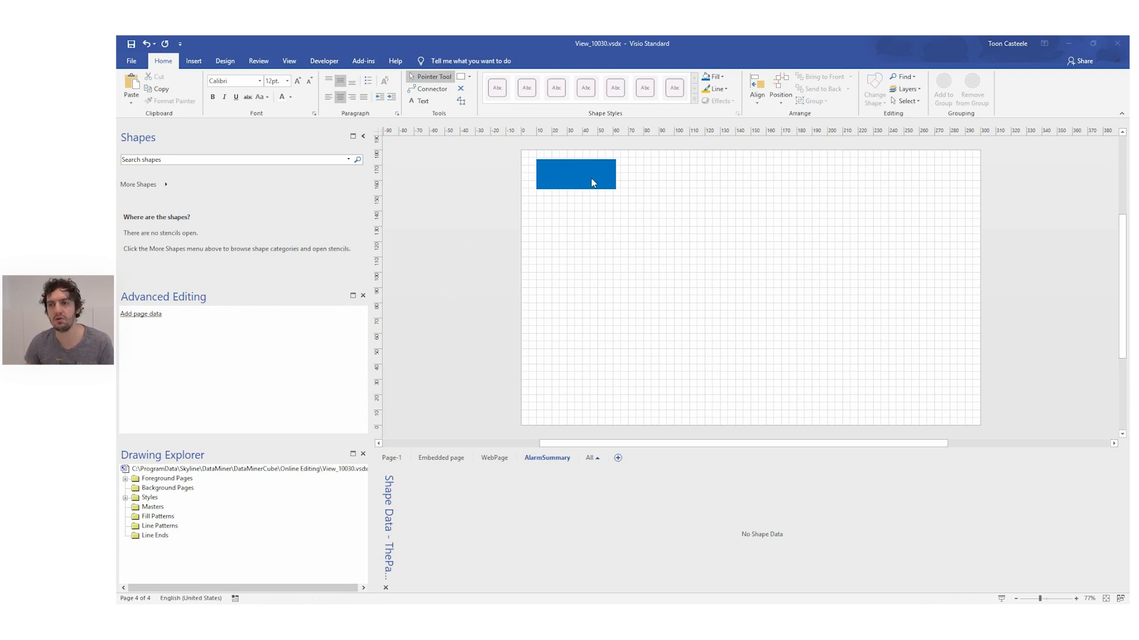
# Step: Look up the alarm count placeholder in the help, and in Visio add the text #Alarms to the blue rectangle
pyautogui.hotkey('alt', 'Tab')
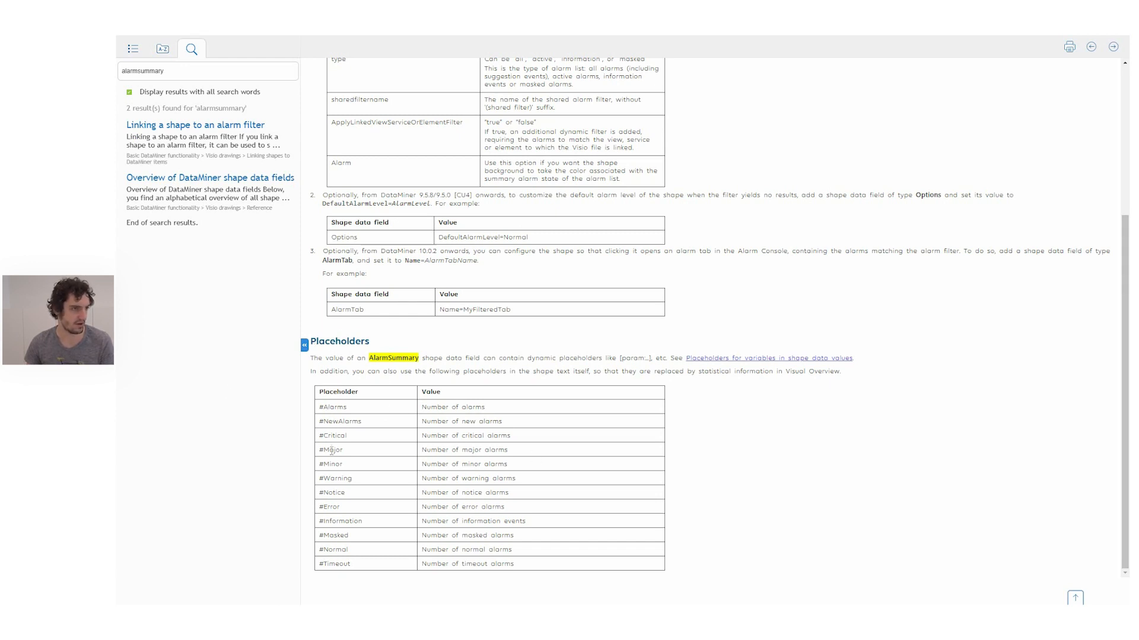
pyautogui.hotkey('alt', 'Tab')
pyautogui.doubleClick(584, 176)
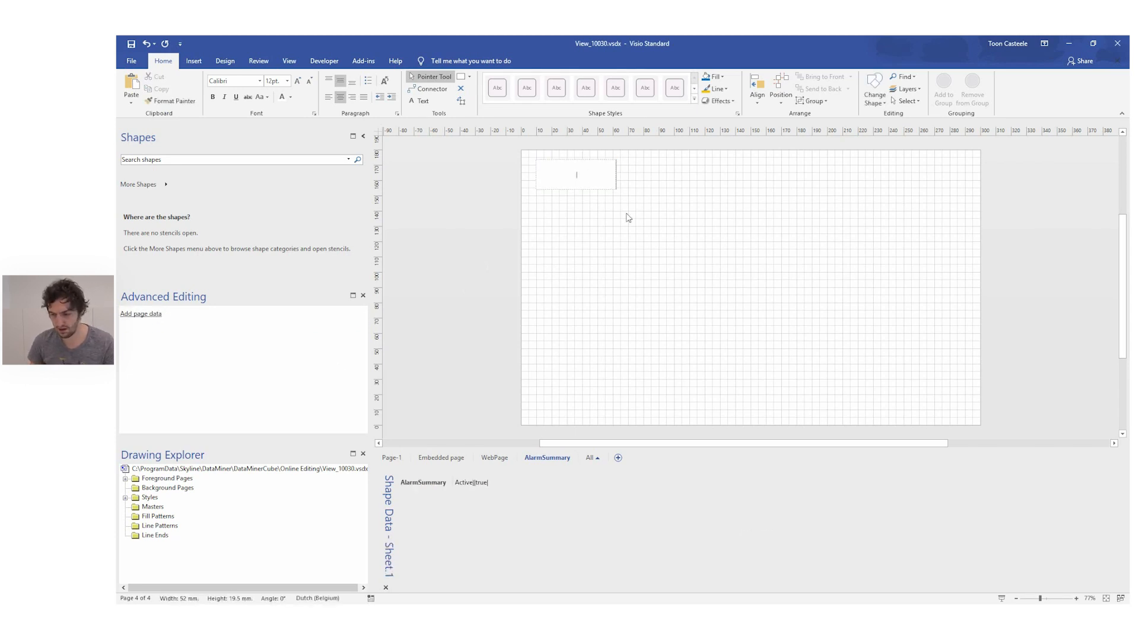
pyautogui.hotkey('alt', 'Tab')
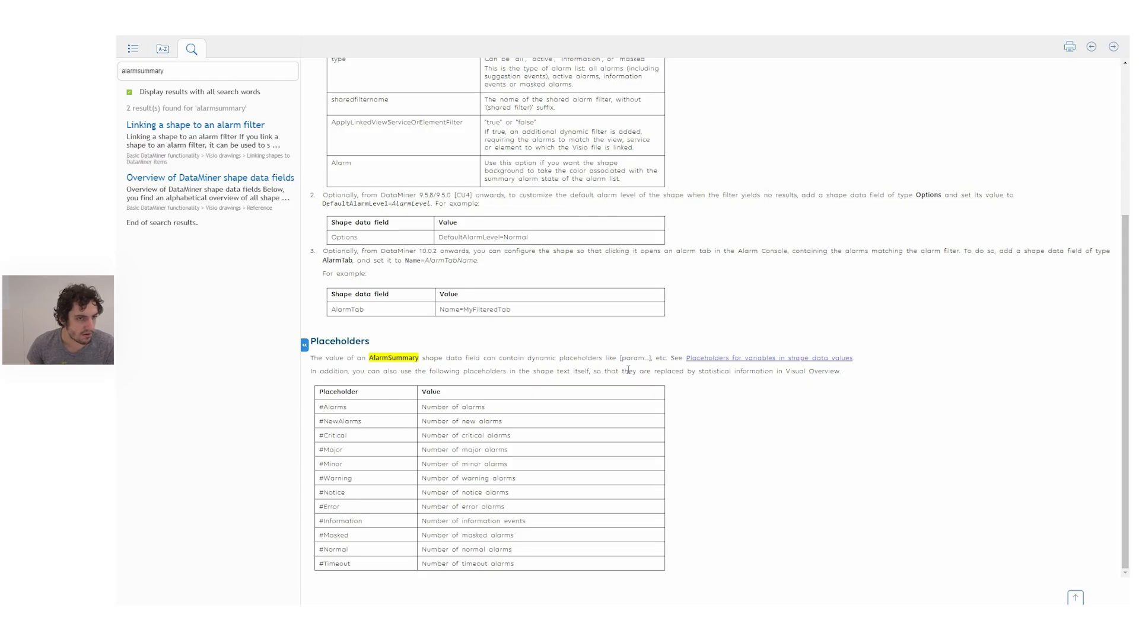
pyautogui.hotkey('alt', 'Tab')
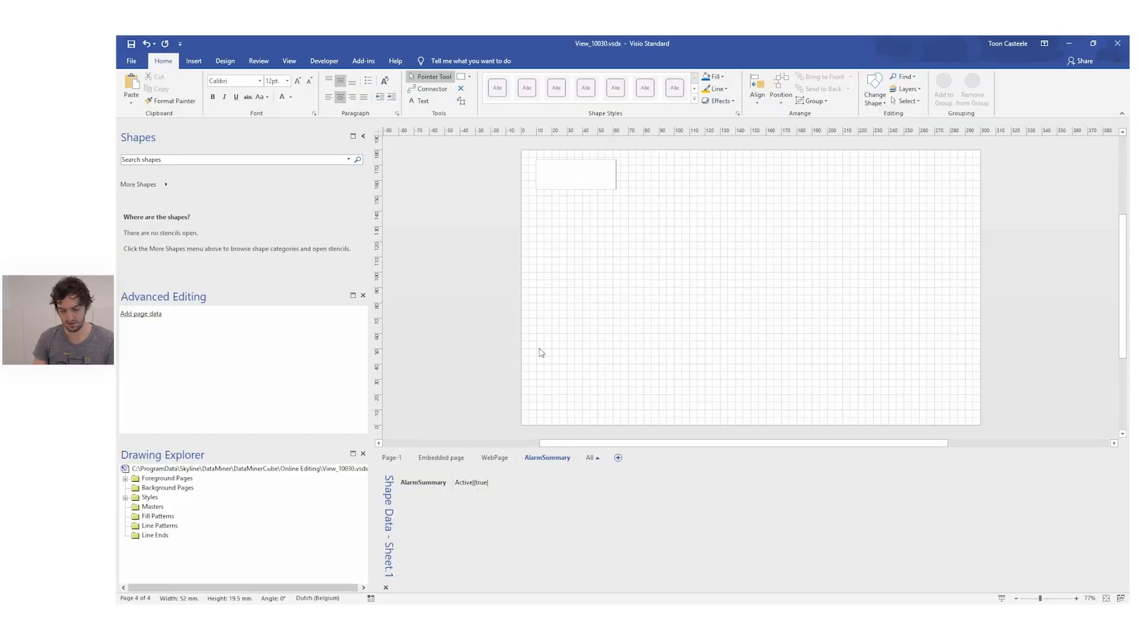
pyautogui.write('#Alarms')
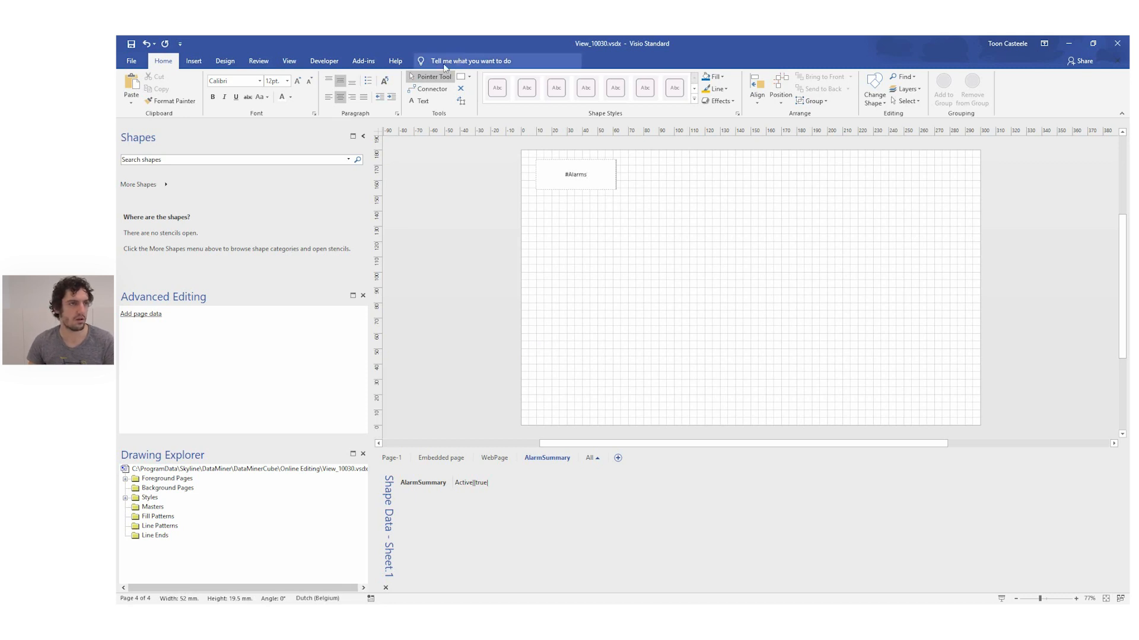
pyautogui.click(590, 282)
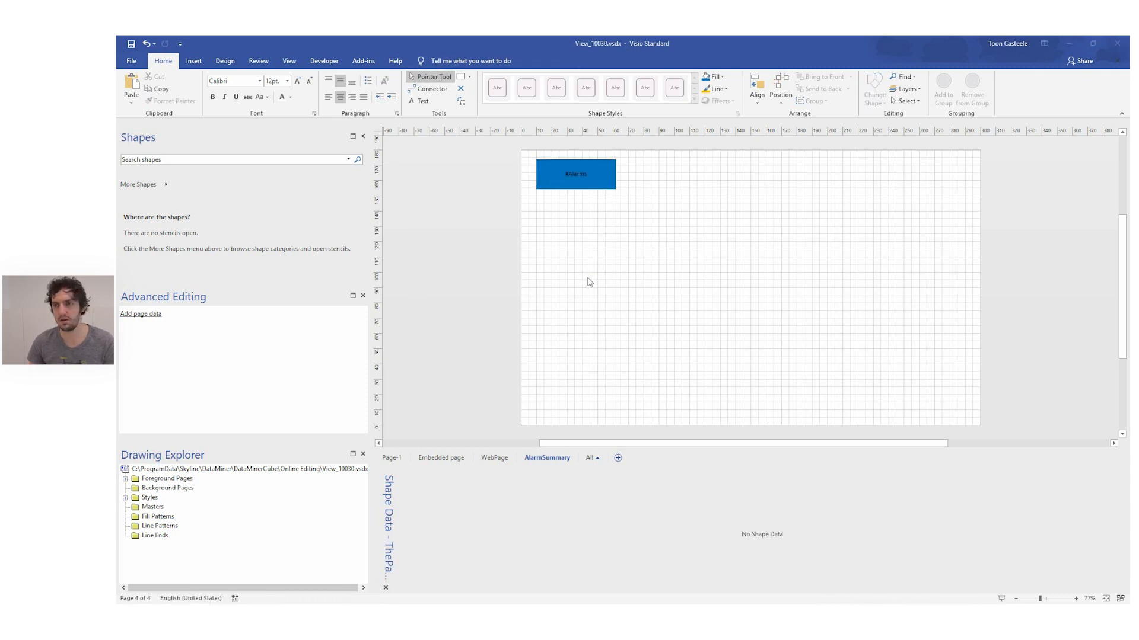
# Step: View the rectangle on the alarmsummary page in DataMiner, and review the Placeholders section of the alarm filter help topic
pyautogui.hotkey('alt', 'Tab')
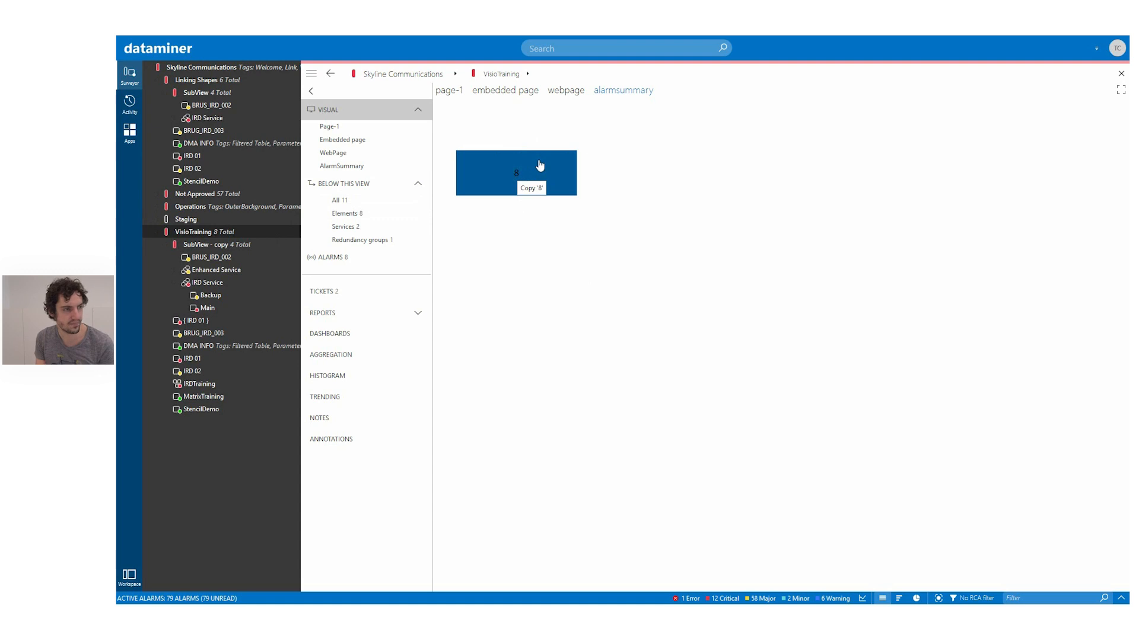
pyautogui.hotkey('alt', 'Tab')
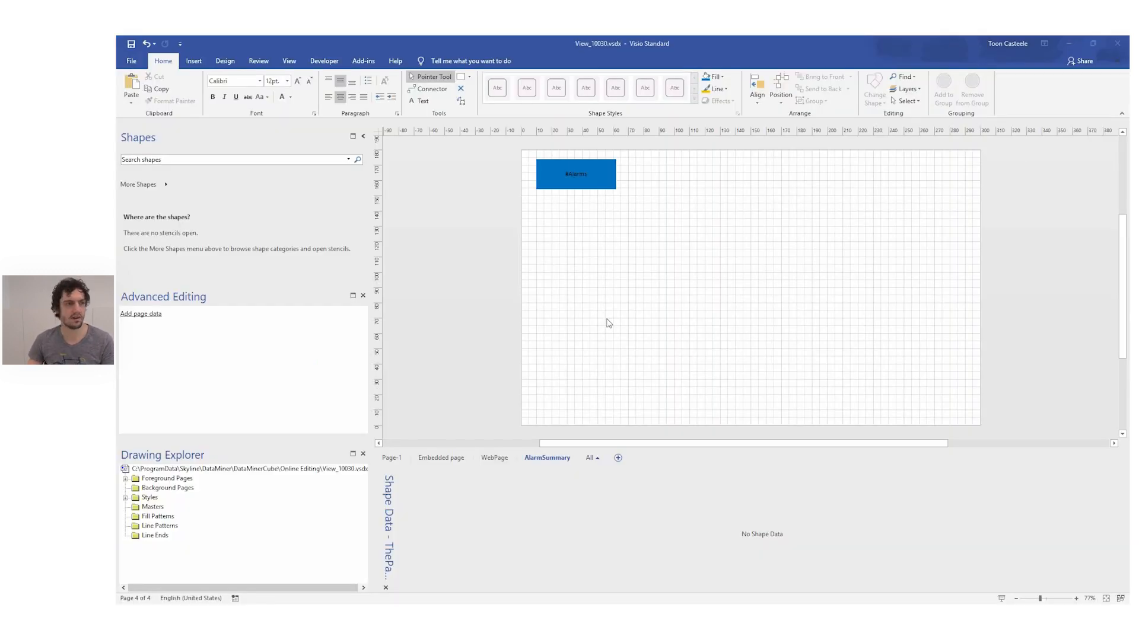
pyautogui.hotkey('alt', 'Tab')
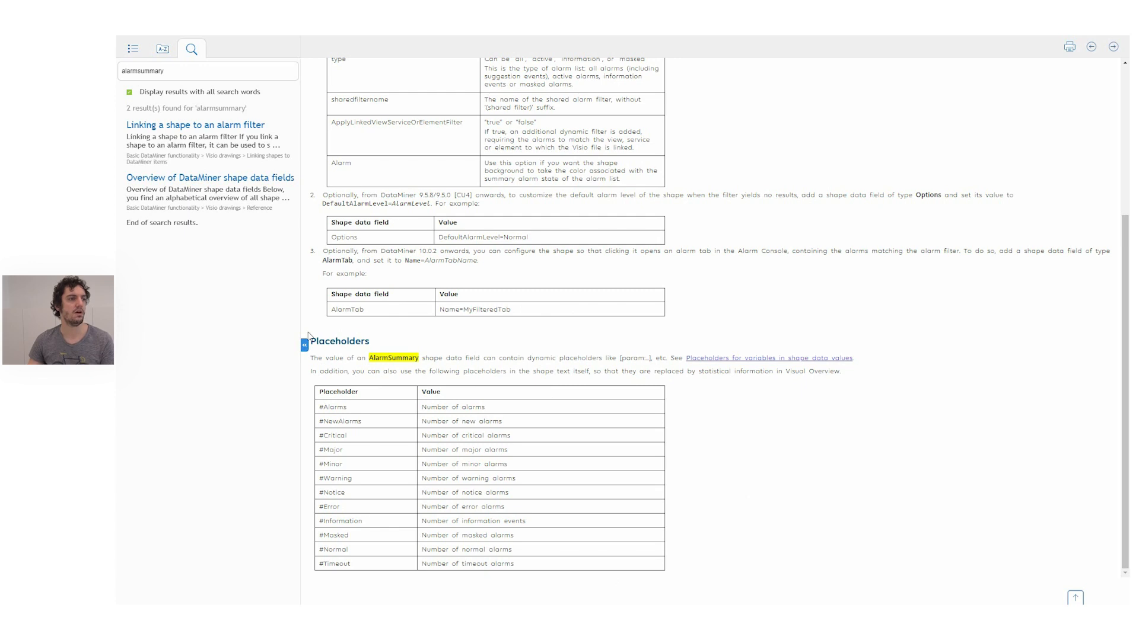
pyautogui.moveTo(313, 339); pyautogui.dragTo(383, 338)
pyautogui.click(384, 340)
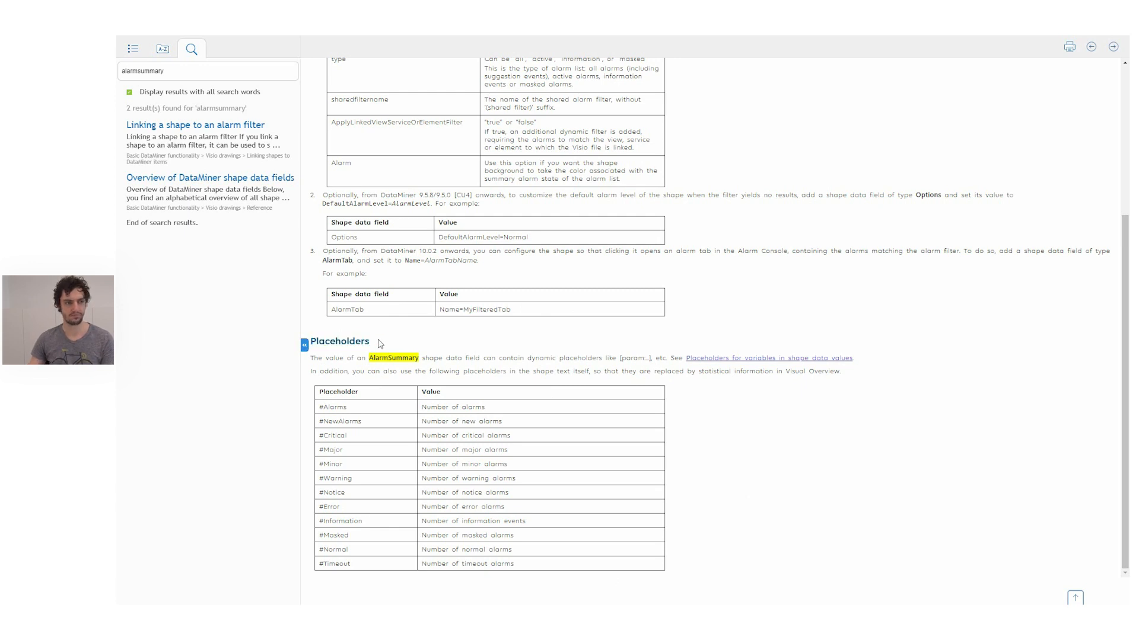